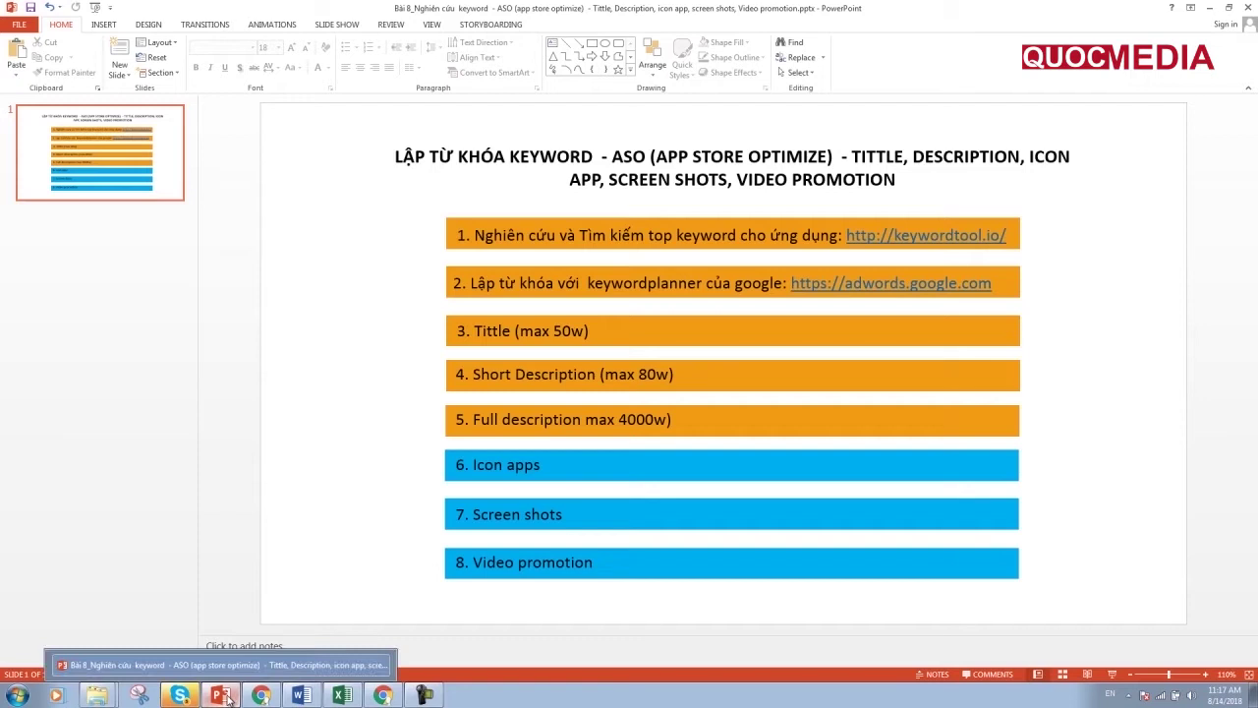
Step: Switch from PowerPoint to the keyword app sheet of 'Danh sach Niche app.xlsx' in Excel
left_click(342, 697)
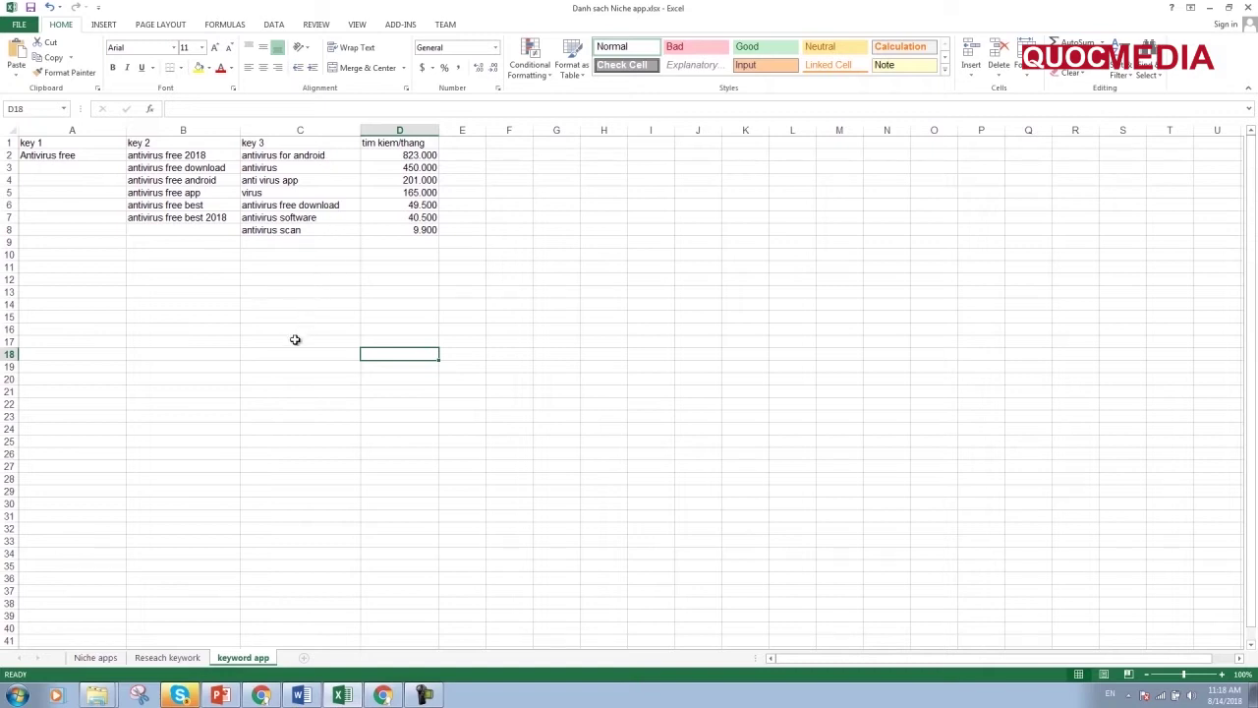
Step: Widen column F beside the keywords to make room for app titles
left_click(355, 316)
double_click(284, 294)
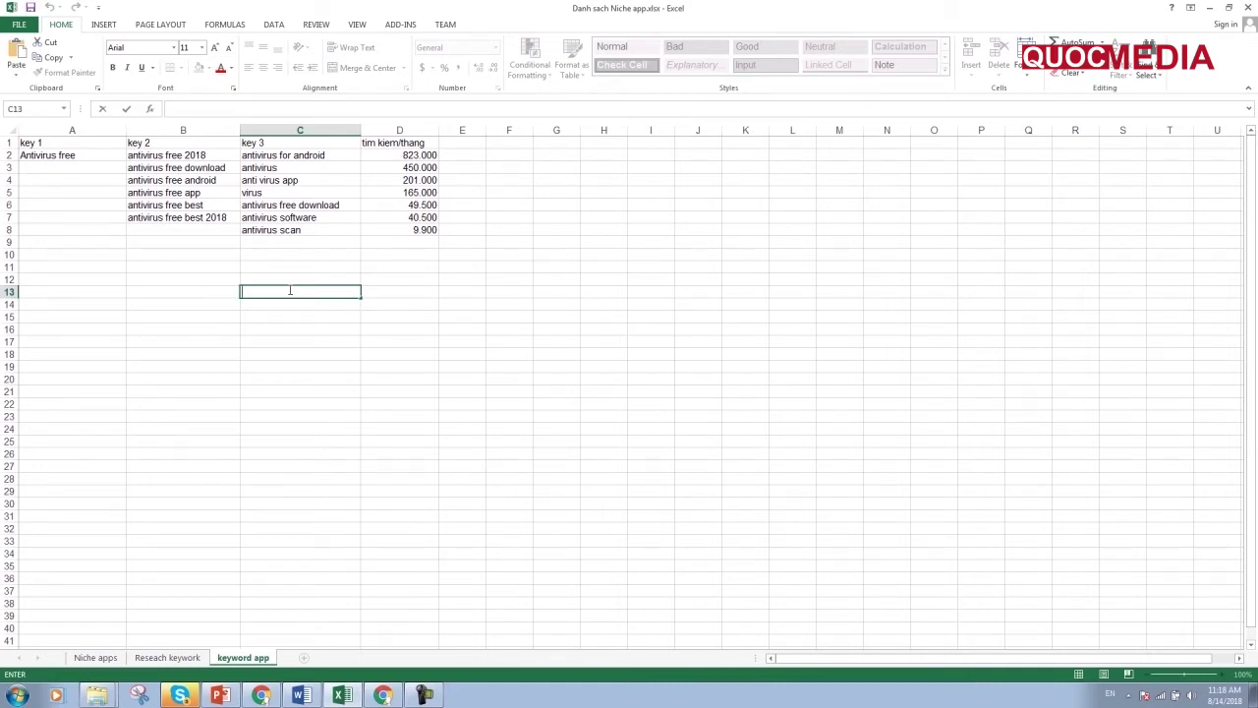
left_click(520, 153)
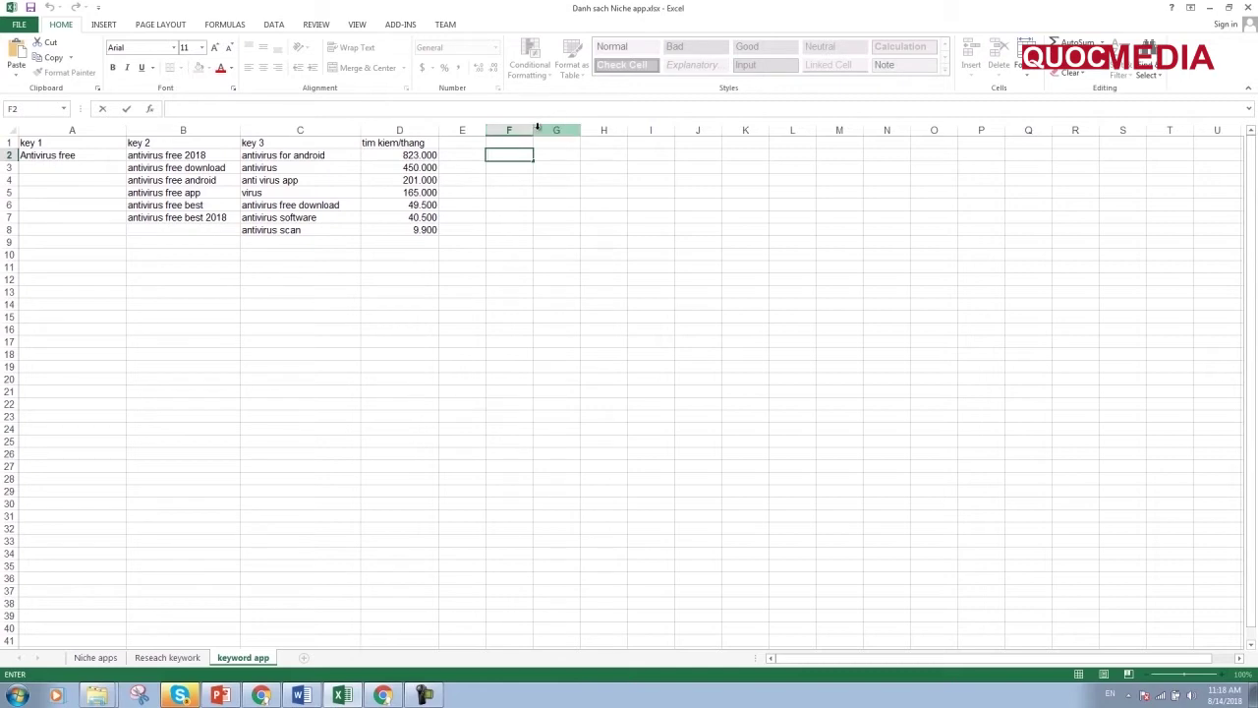
left_click(509, 130)
left_click_drag(534, 130, 611, 133)
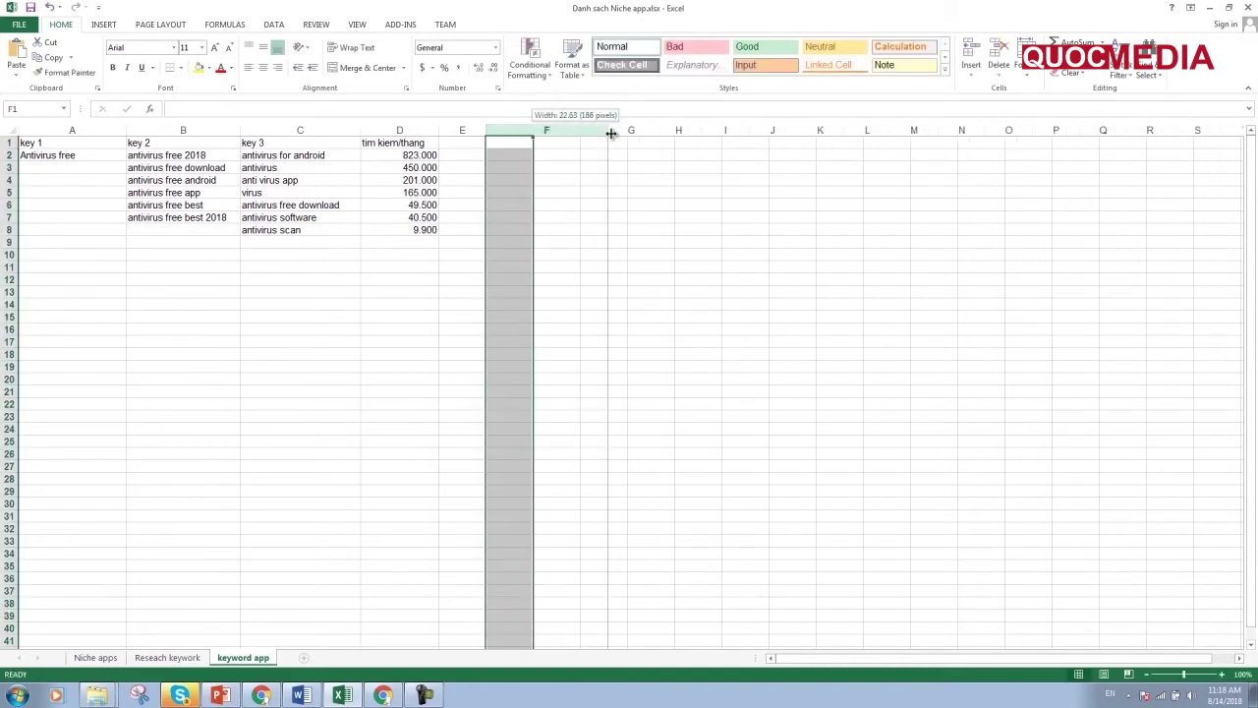
Step: Head column F 'tittle' and enter 'Antivirus free for android' in F2
left_click(519, 143)
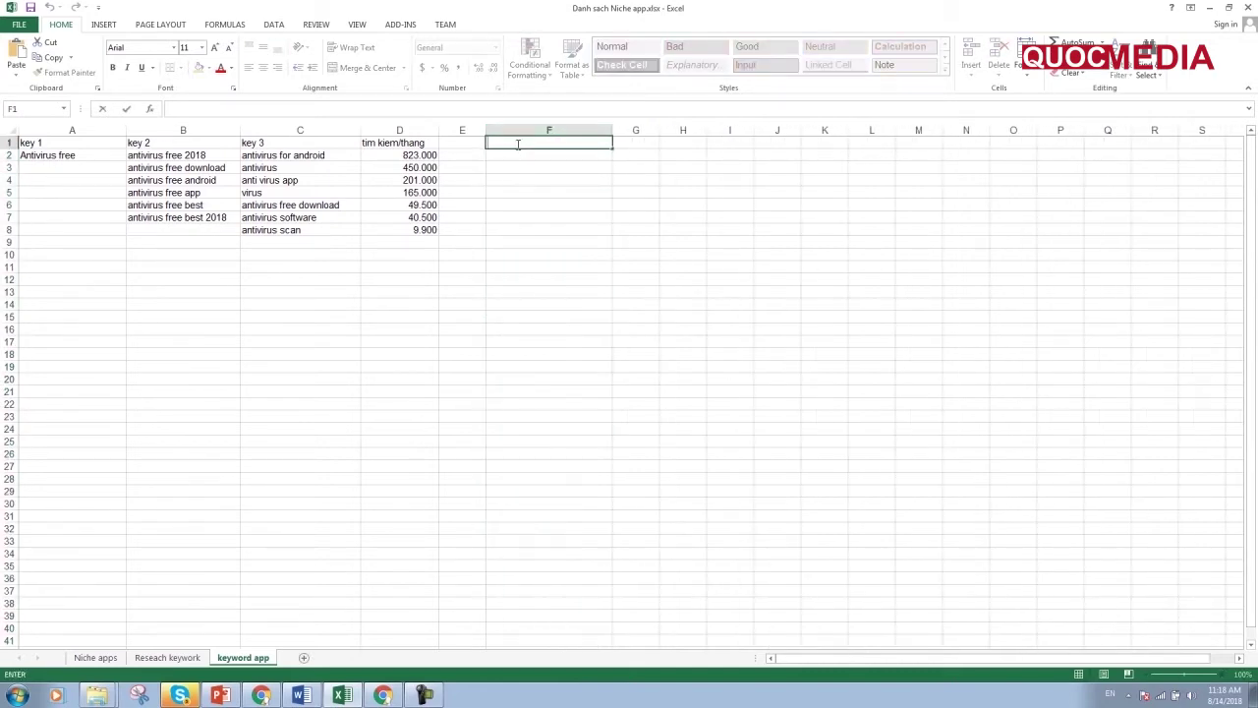
type("tittle")
left_click(521, 158)
type("Antivirus")
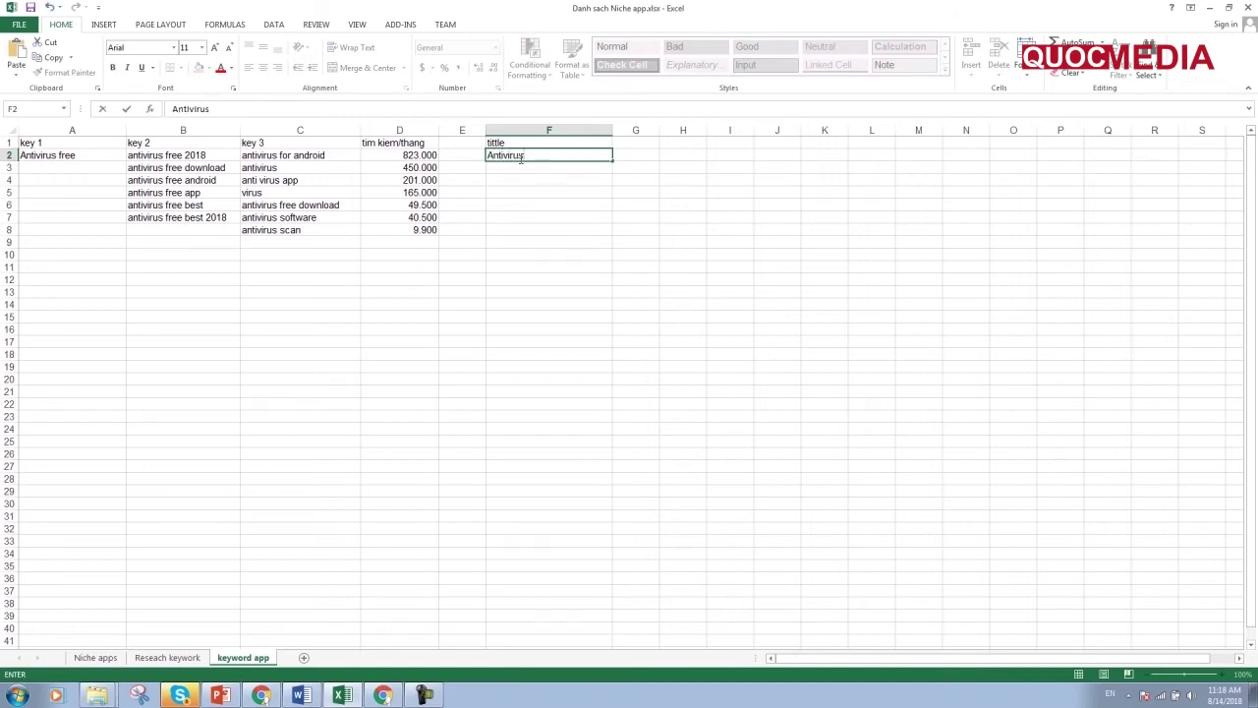
type(" free for ")
type("ando")
type("i=")
key("BackSpace")
key("BackSpace")
key("BackSpace")
type("roid")
left_click(532, 179)
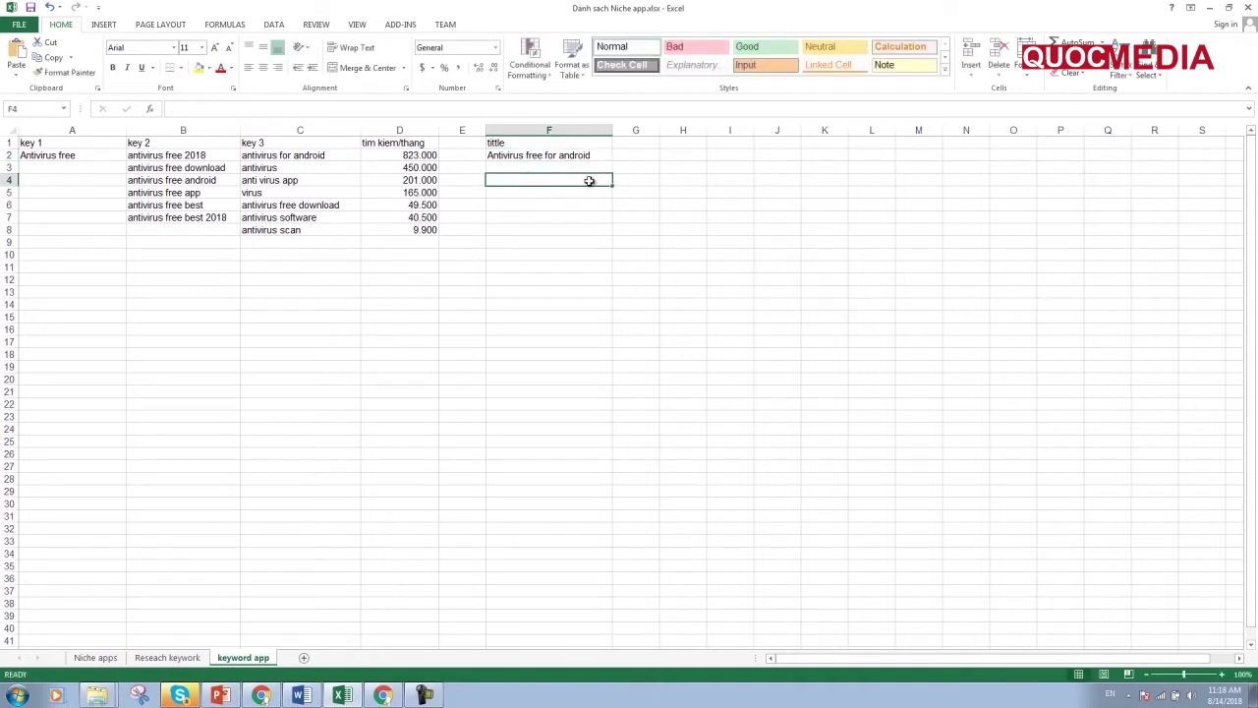
left_click(220, 695)
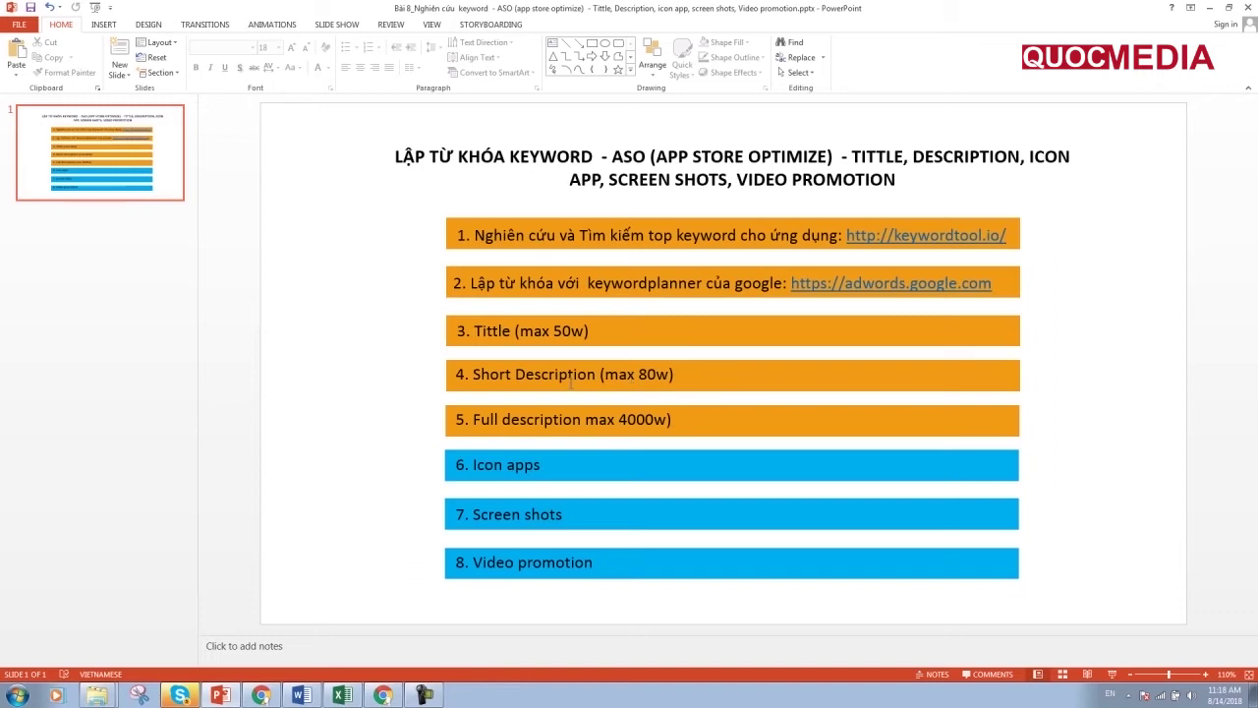
Step: Widen column G and give it the heading 'short description' in G1
left_click(341, 695)
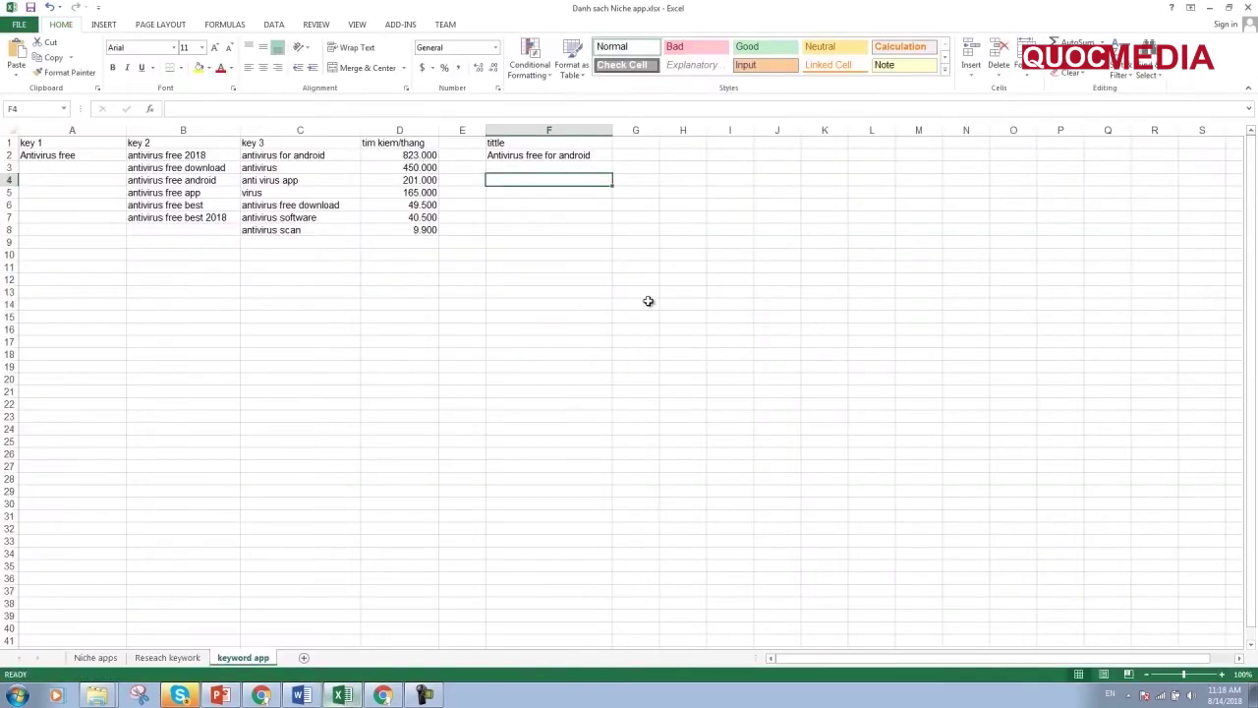
left_click_drag(659, 130, 828, 129)
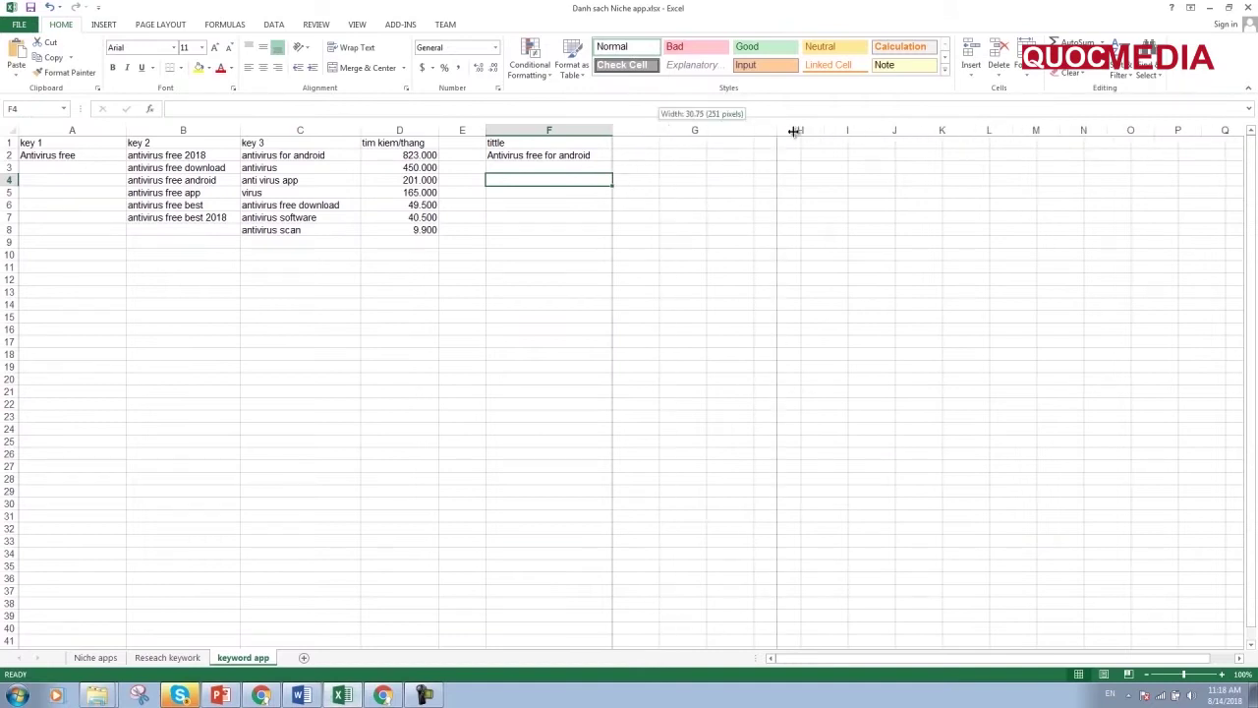
left_click(665, 143)
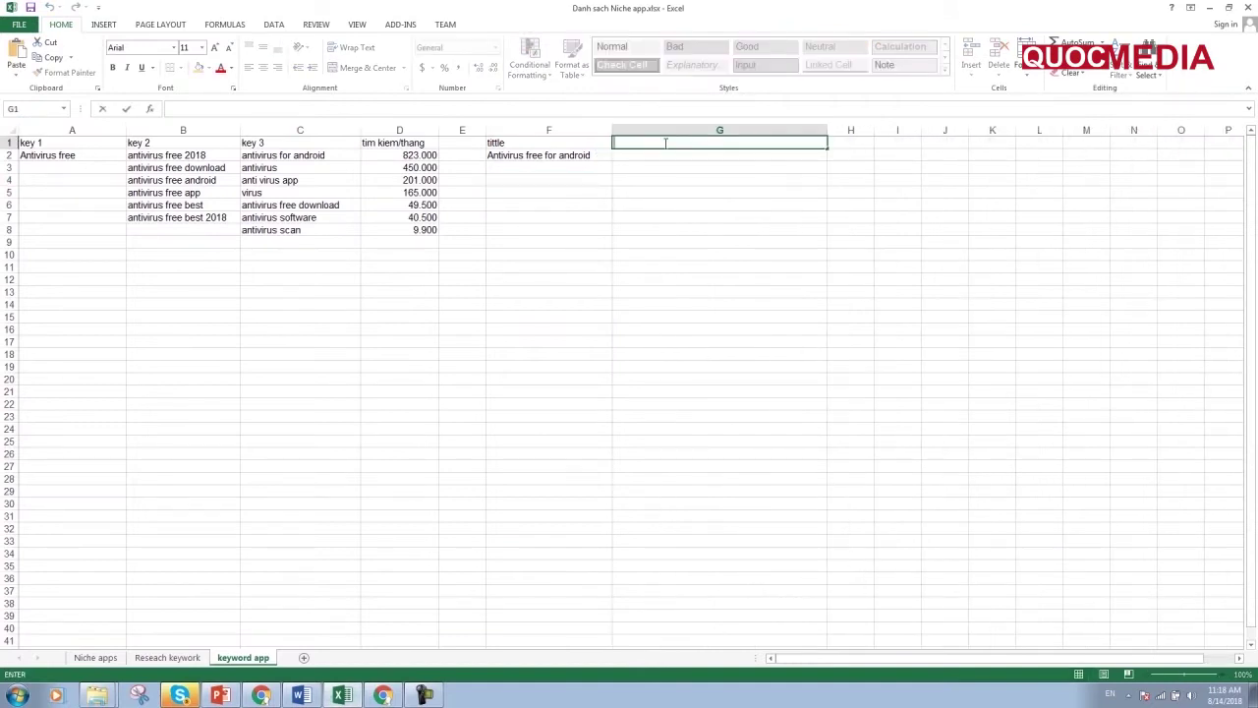
type("short ")
type("descri")
type("ption")
key("Return")
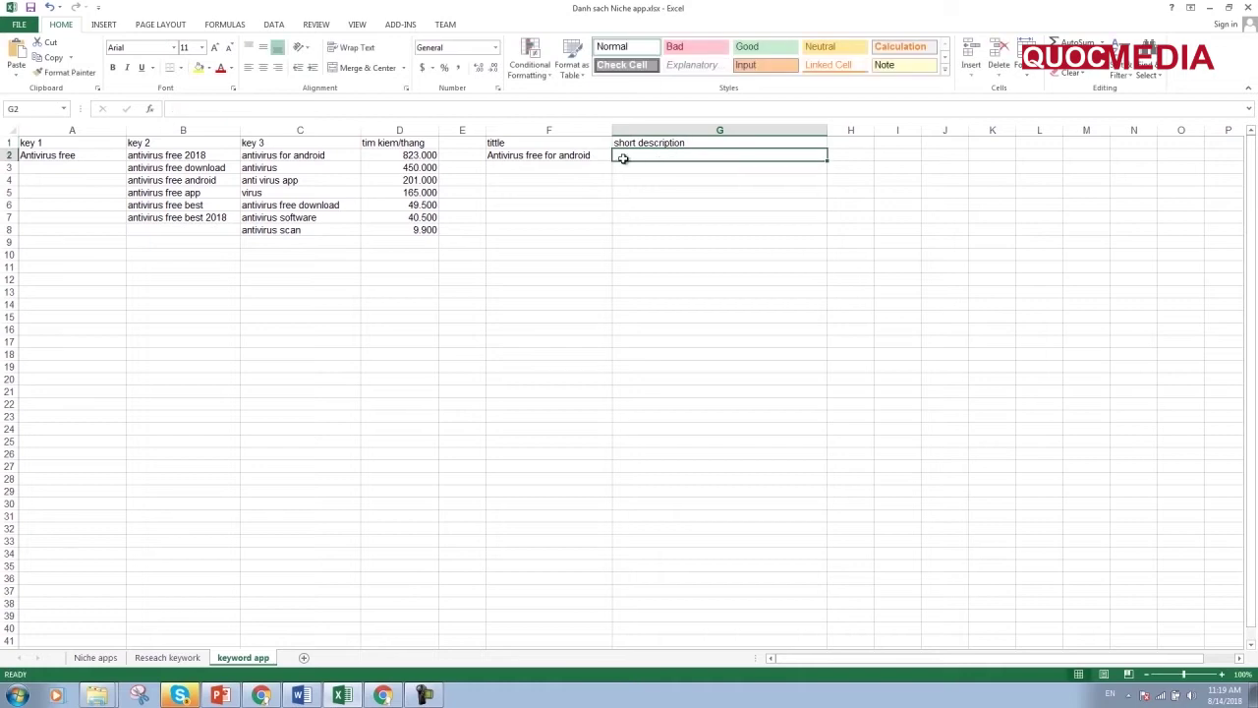
Step: Copy the title 'Antivirus free for android' from F2 into G2
double_click(597, 157)
left_click_drag(598, 157, 487, 158)
key("ctrl+c")
right_click(492, 157)
key("Escape")
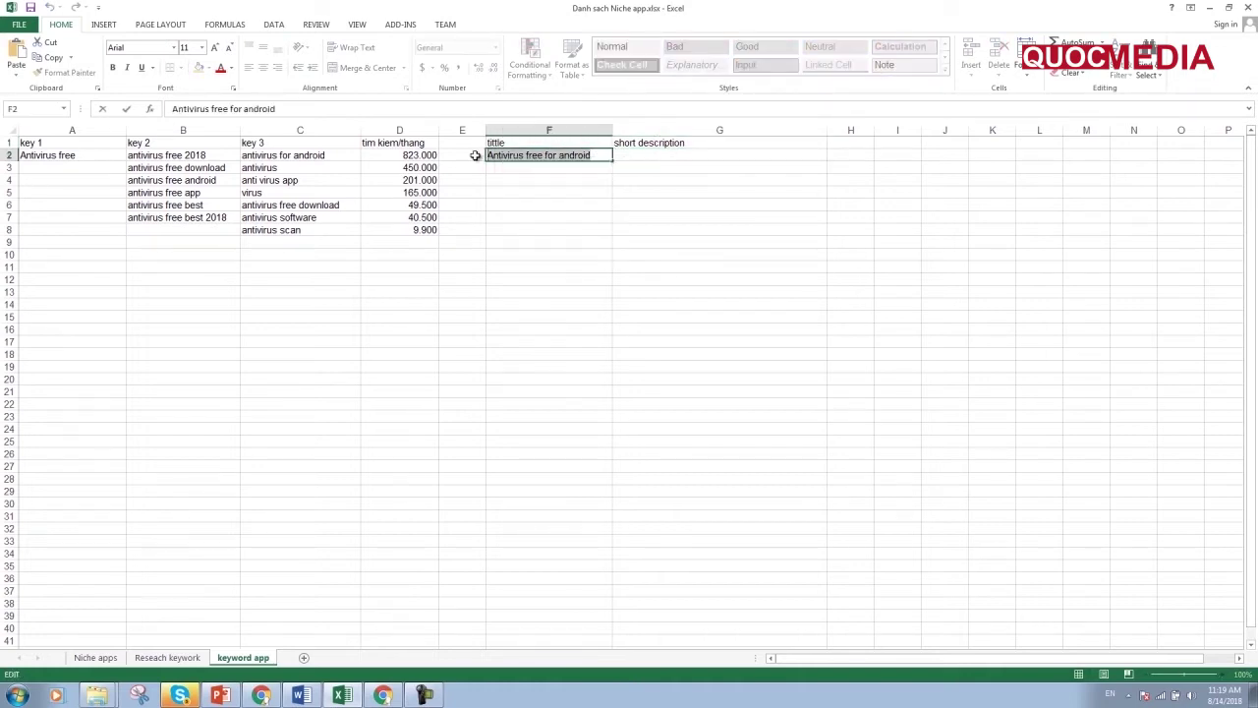
right_click(658, 157)
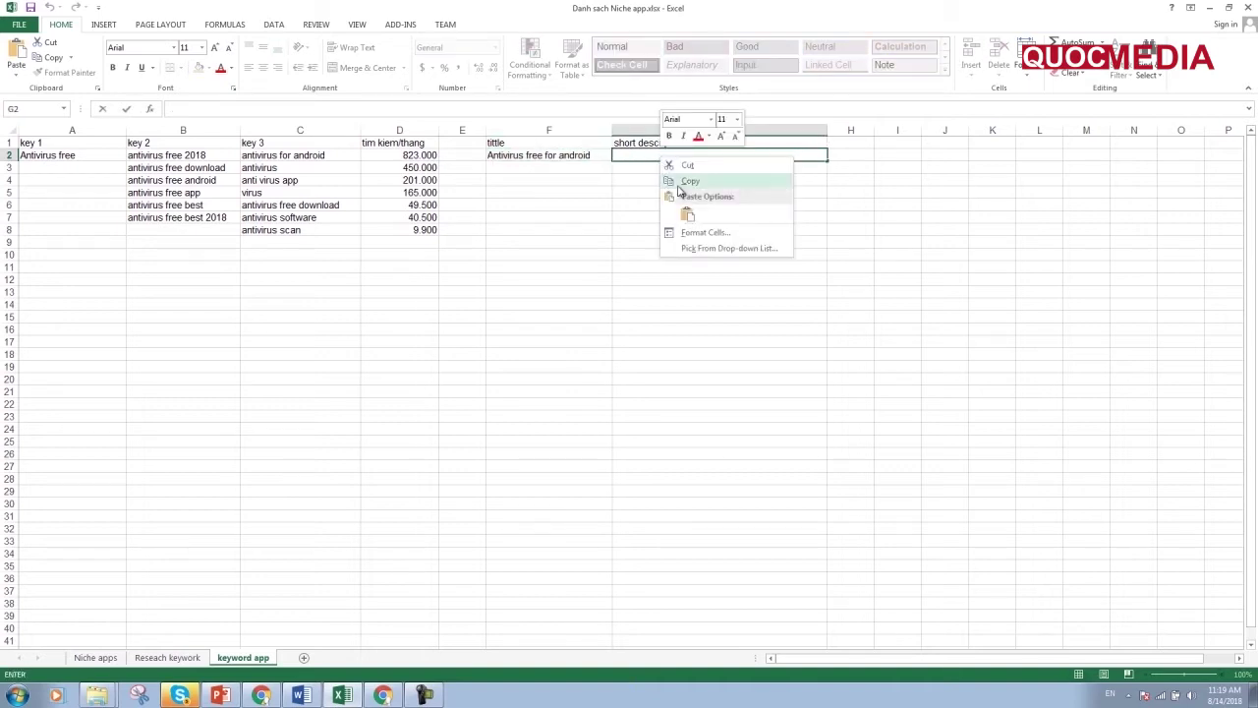
left_click(627, 154)
key("ctrl+v")
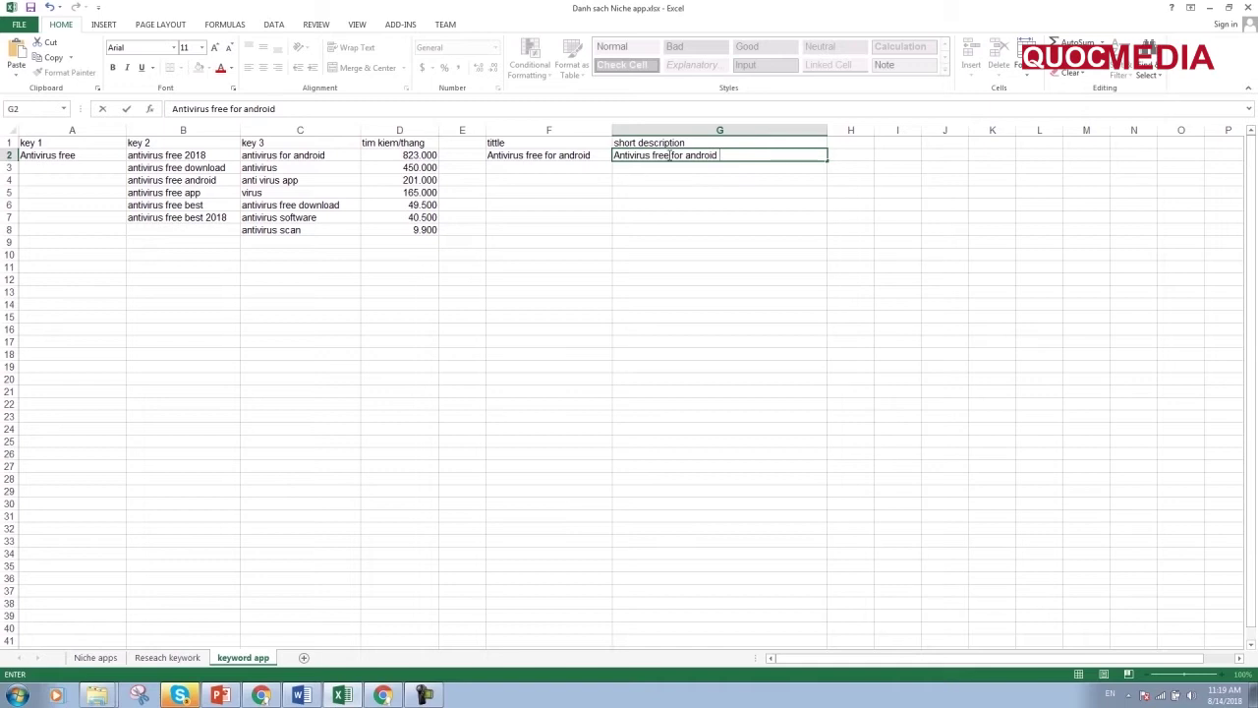
Step: Replace 'for android' in G2 with 'and cleaner app for your smartphone'
left_click_drag(671, 156, 753, 155)
key("BackSpace")
type("app")
double_click(287, 180)
double_click(704, 158)
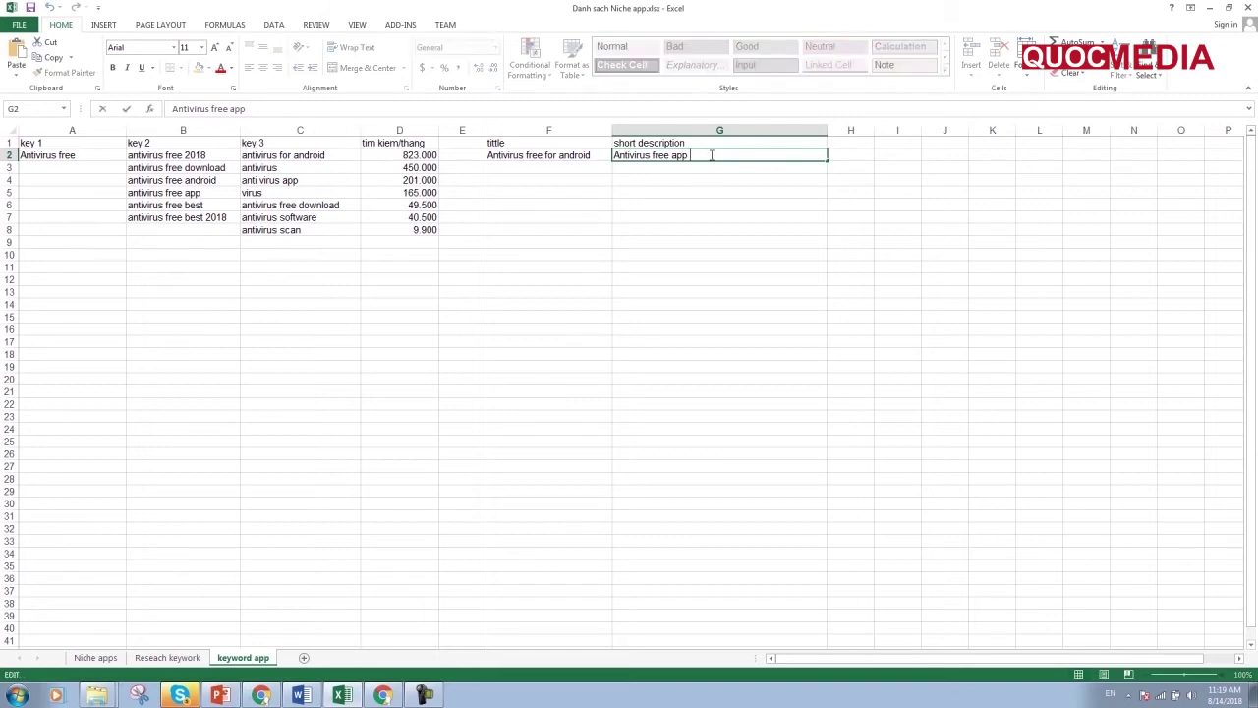
key("BackSpace")
key("BackSpace")
key("BackSpace")
type("and cleab")
key("BackSpace")
type("ner")
type(" app for ")
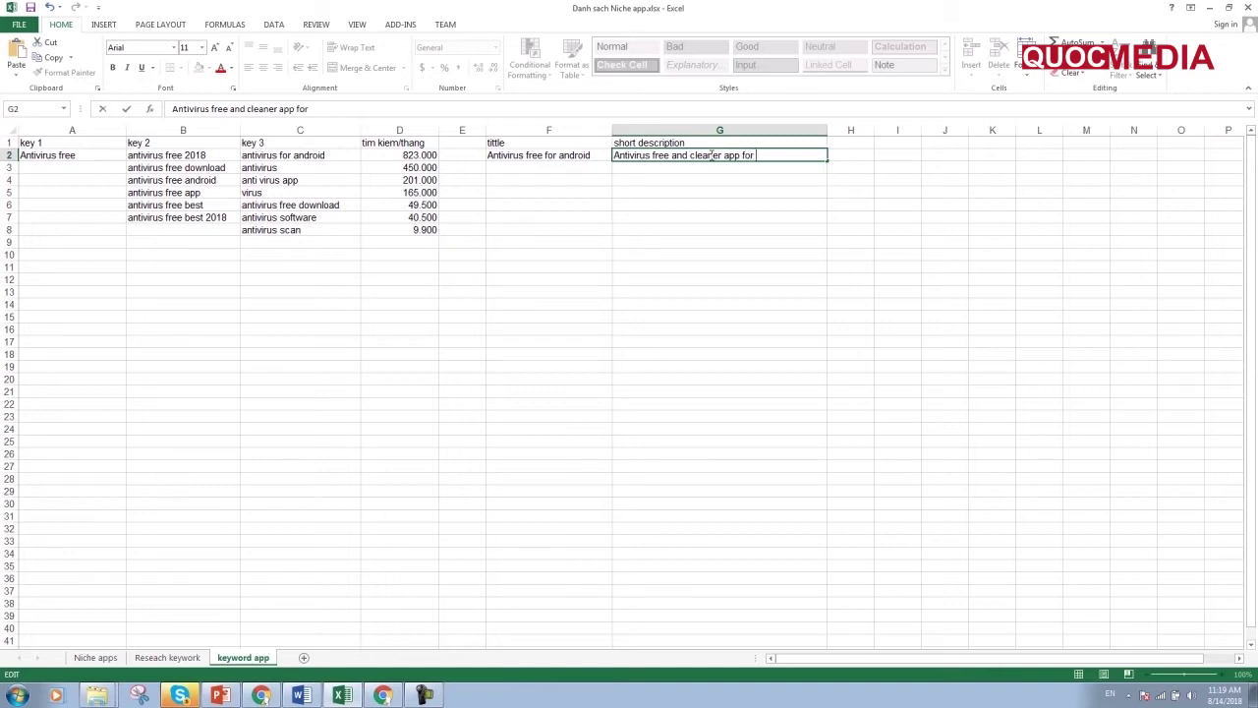
type("your ")
type("smartphone")
left_click(747, 183)
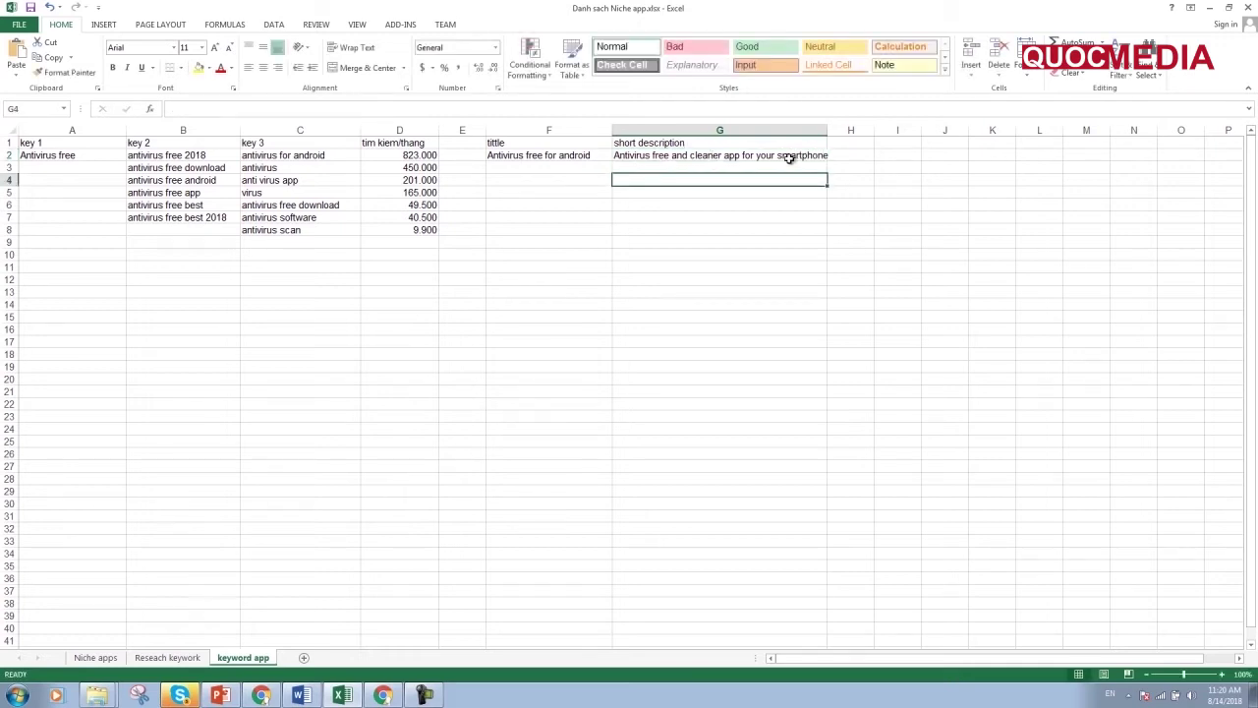
Step: Widen column G slightly so the full short description fits
left_click_drag(828, 130, 840, 129)
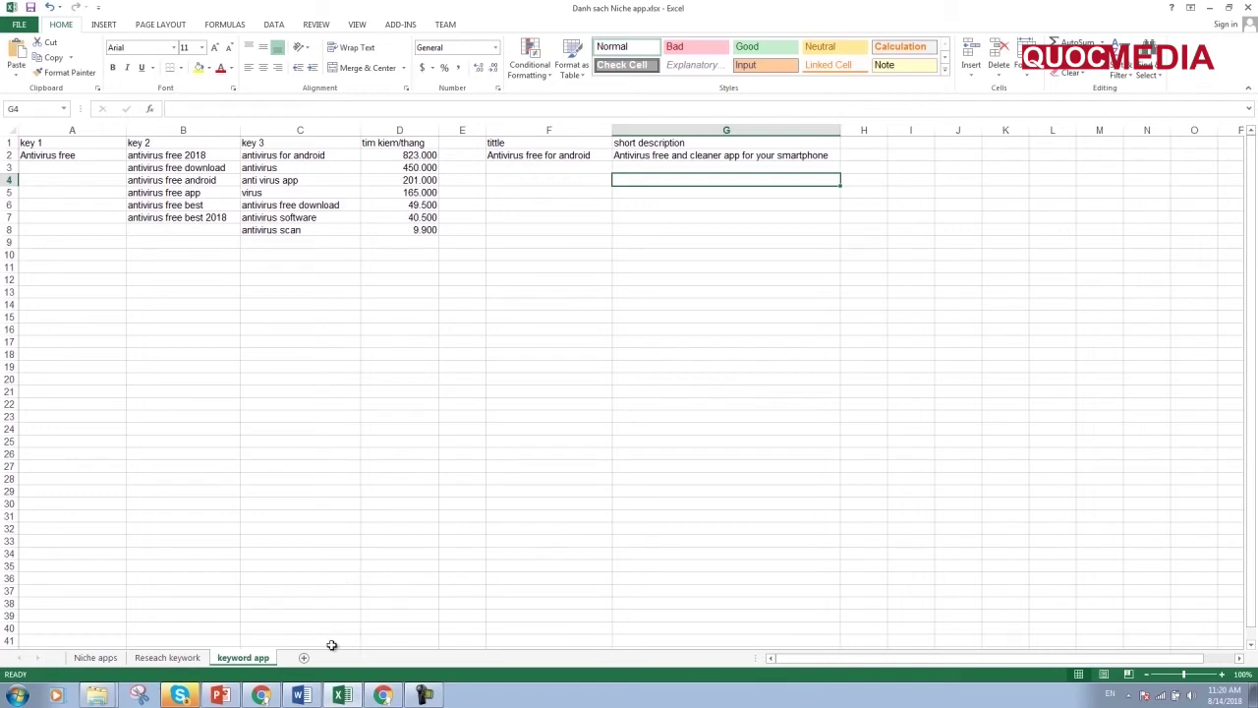
left_click(382, 695)
Step: Search Google Play for 'antivirus free' in a new browser tab
left_click(267, 695)
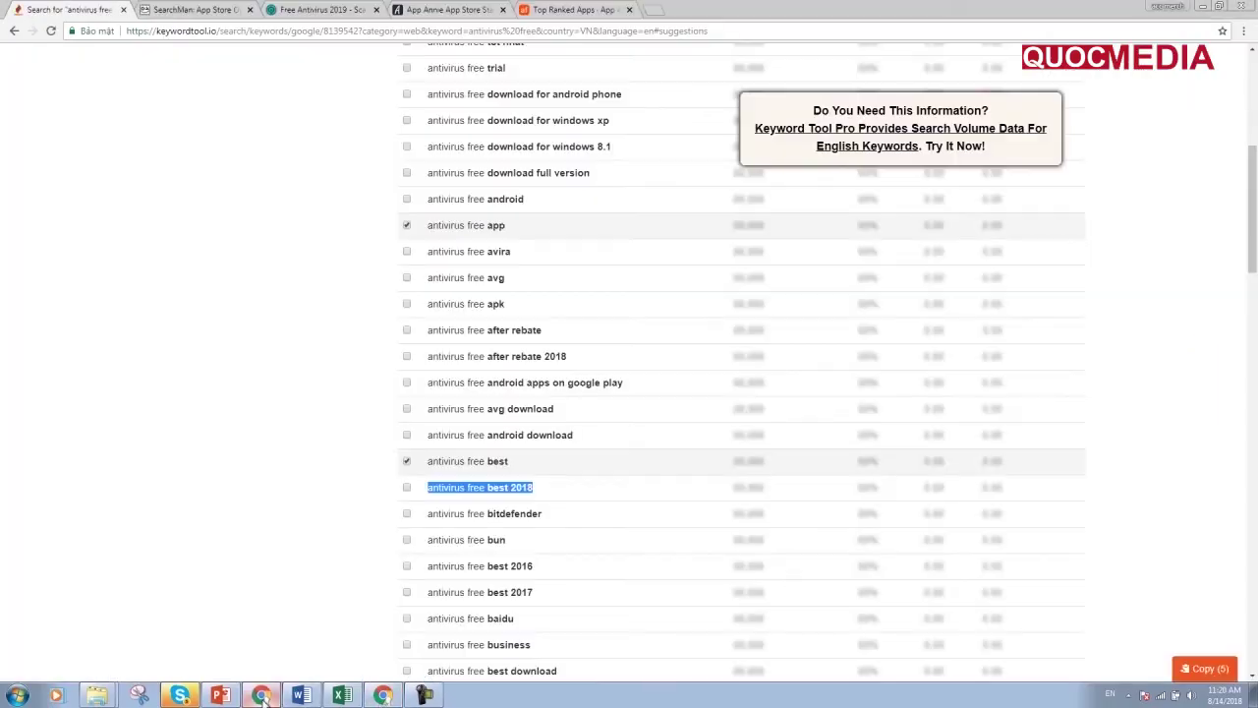
left_click(657, 12)
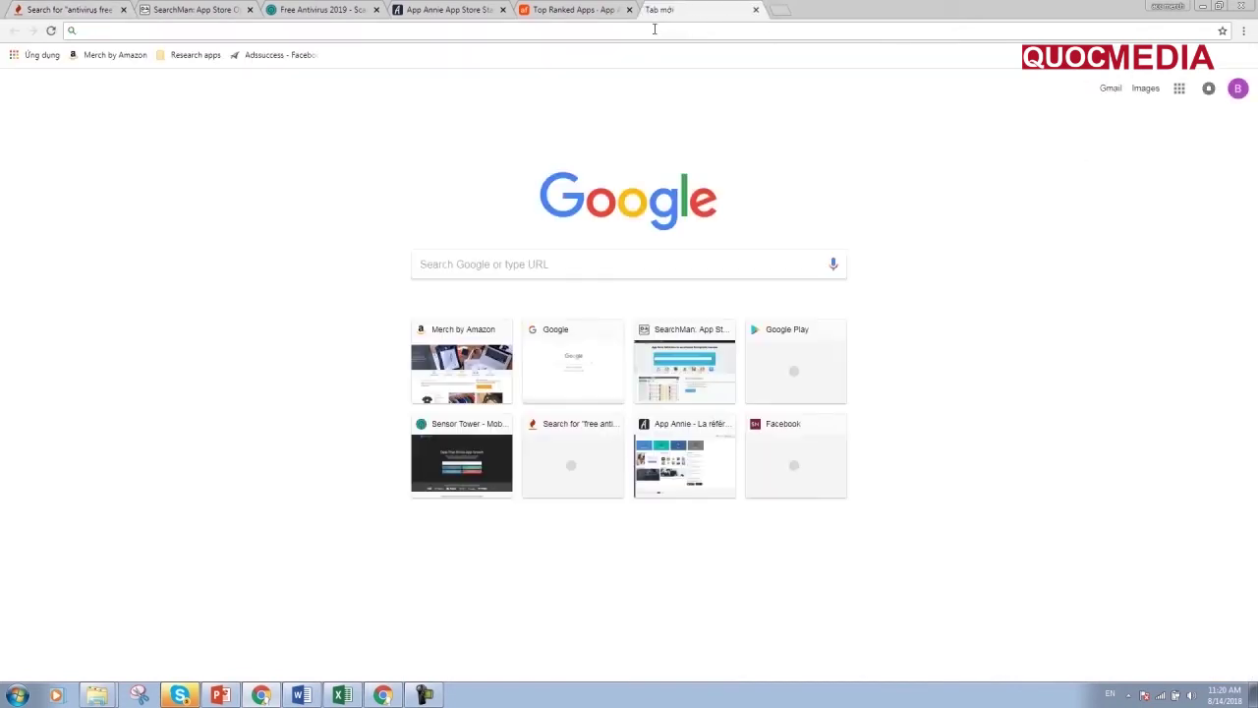
type("pl")
key("Return")
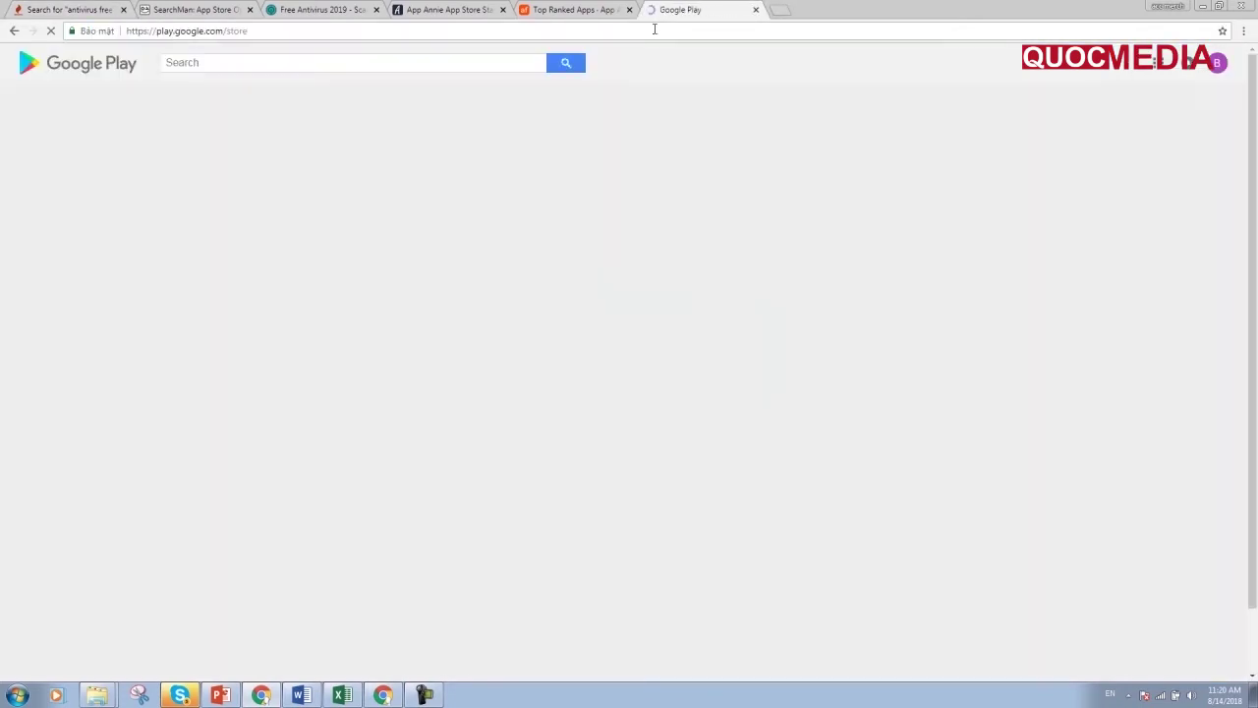
left_click(486, 59)
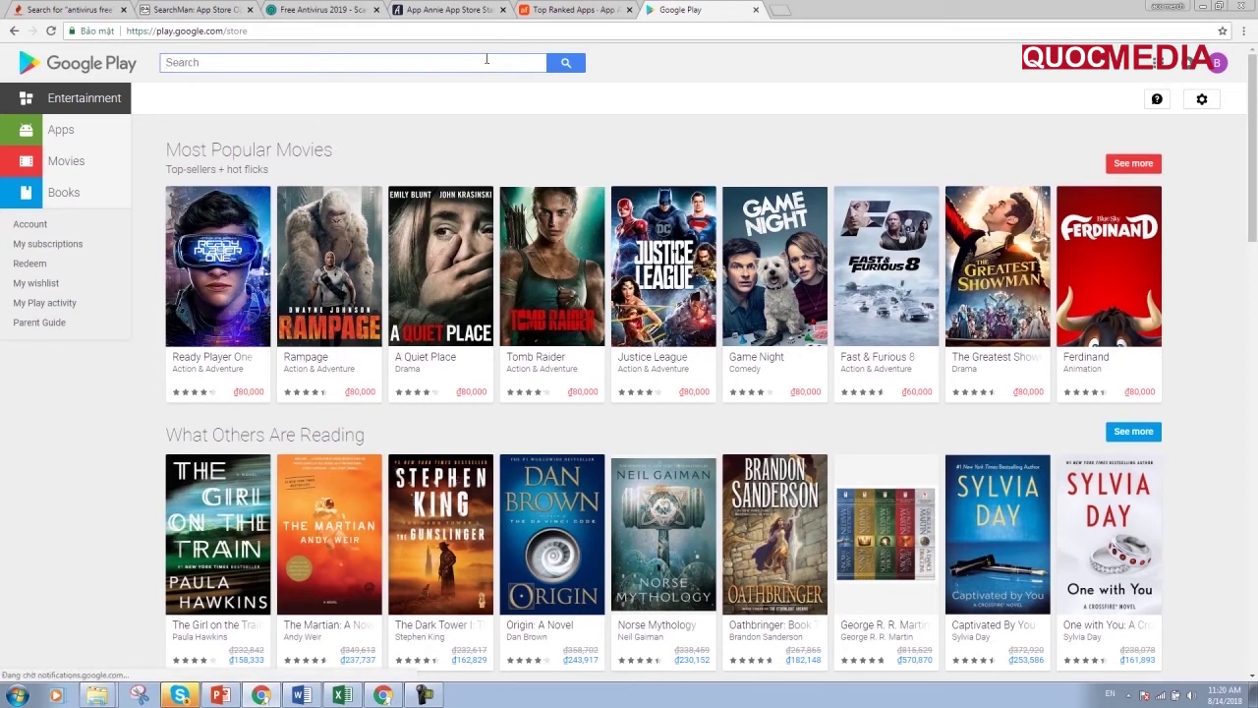
type("fre")
key("BackSpace")
key("BackSpace")
key("BackSpace")
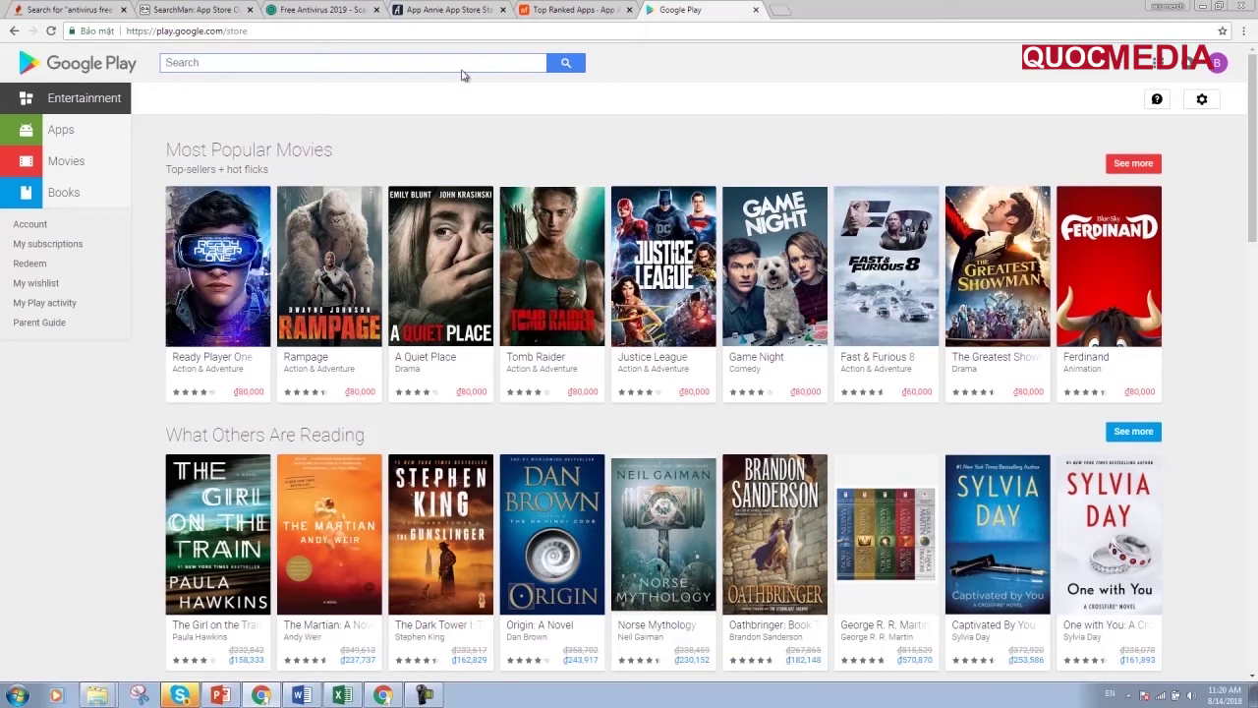
type("an")
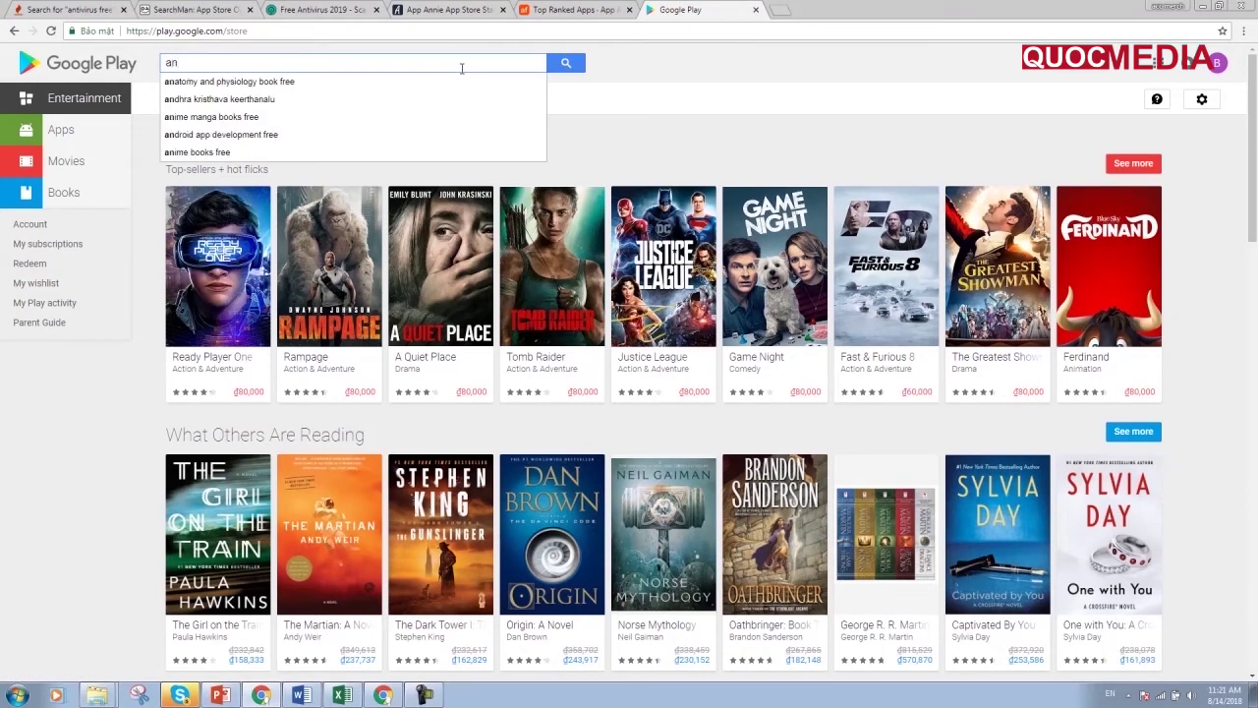
type("tivirus free")
key("Return")
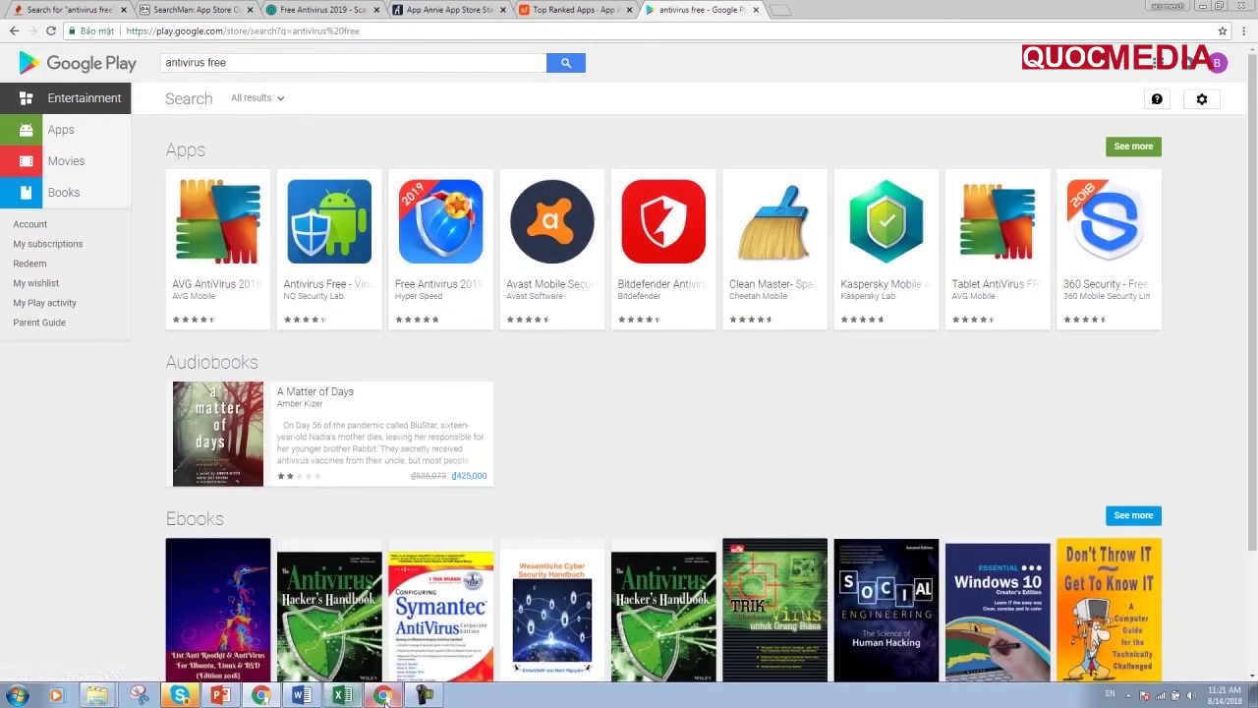
left_click(85, 8)
Step: Read the Free Antivirus 2019 description on Sensor Tower, selecting its opening bold paragraph
left_click(297, 10)
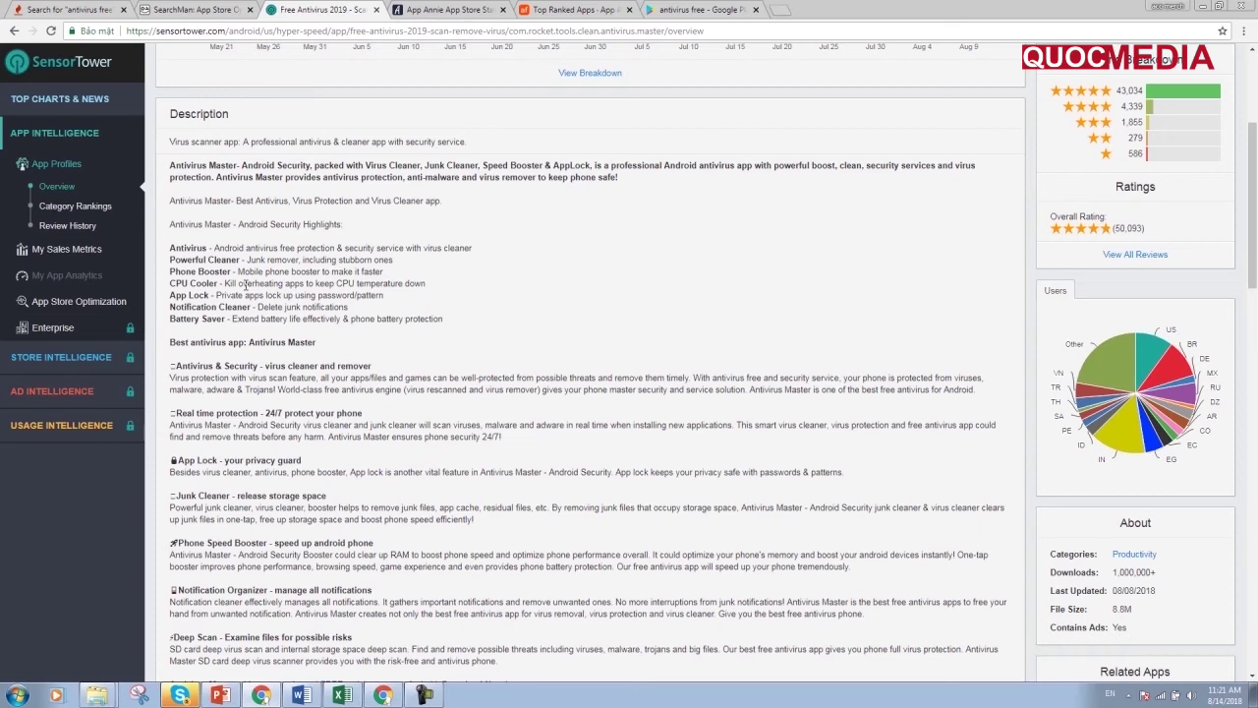
scroll(244, 284, "up", 3)
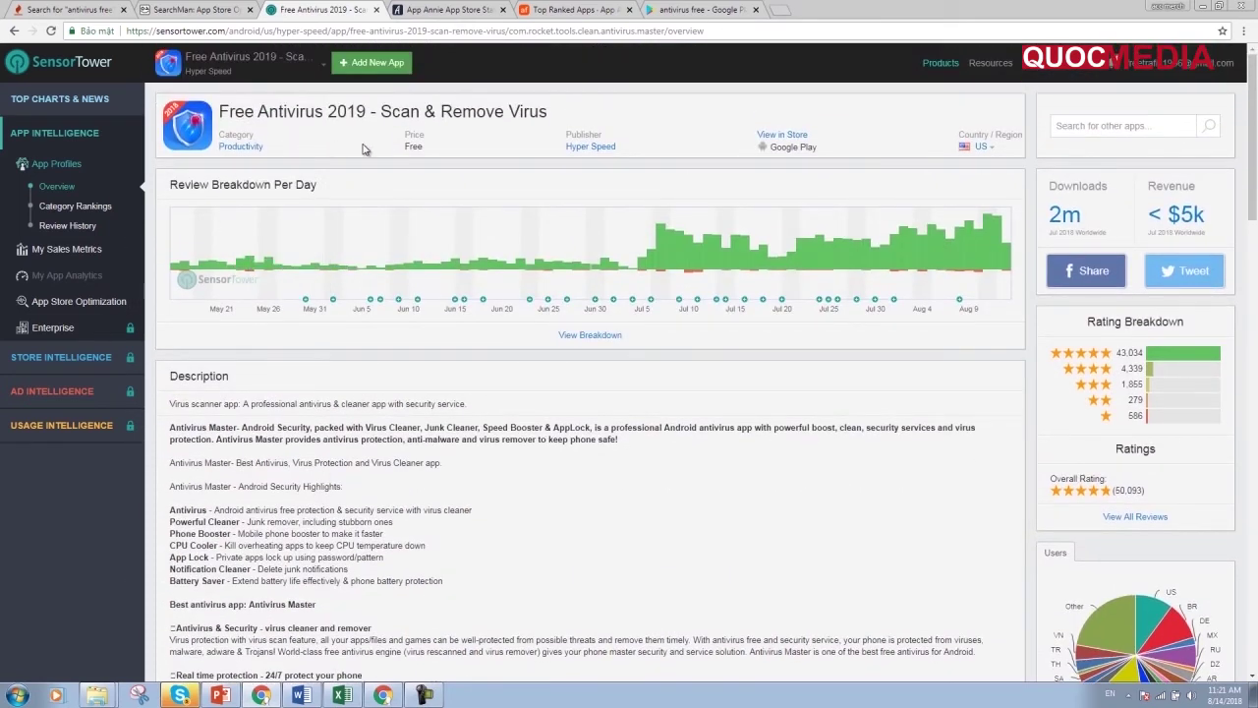
scroll(340, 393, "down", 3)
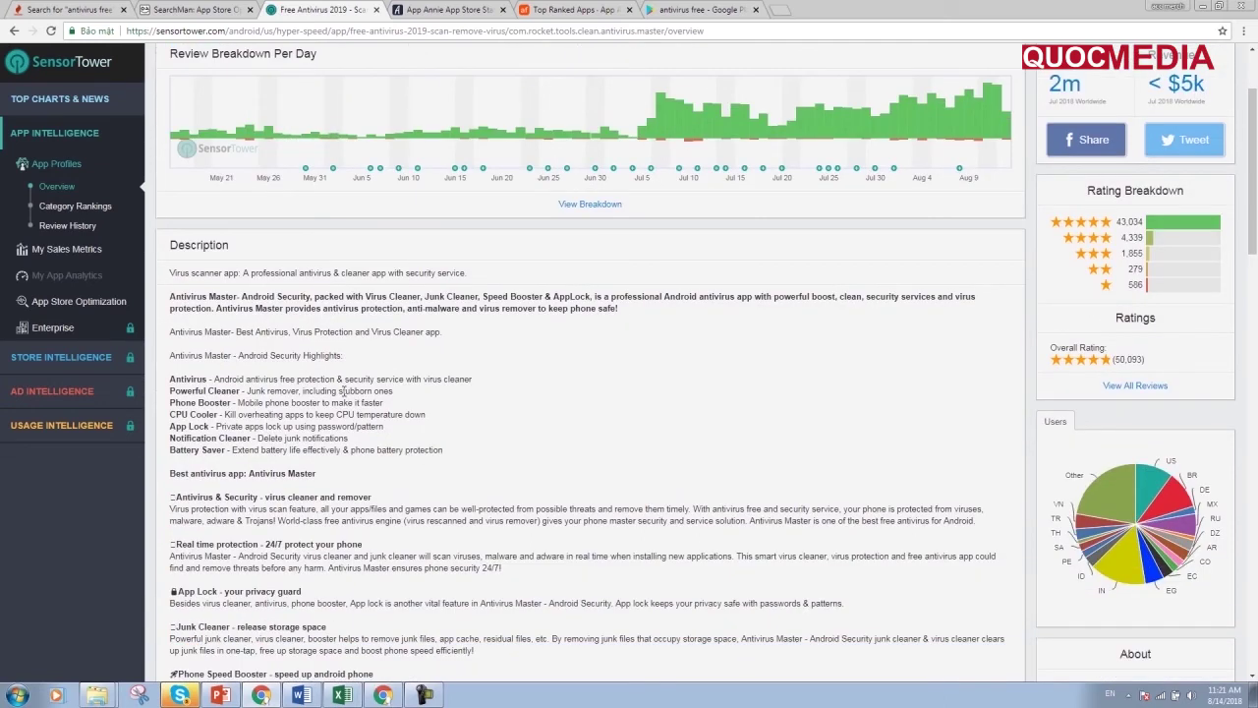
scroll(342, 391, "down", 3)
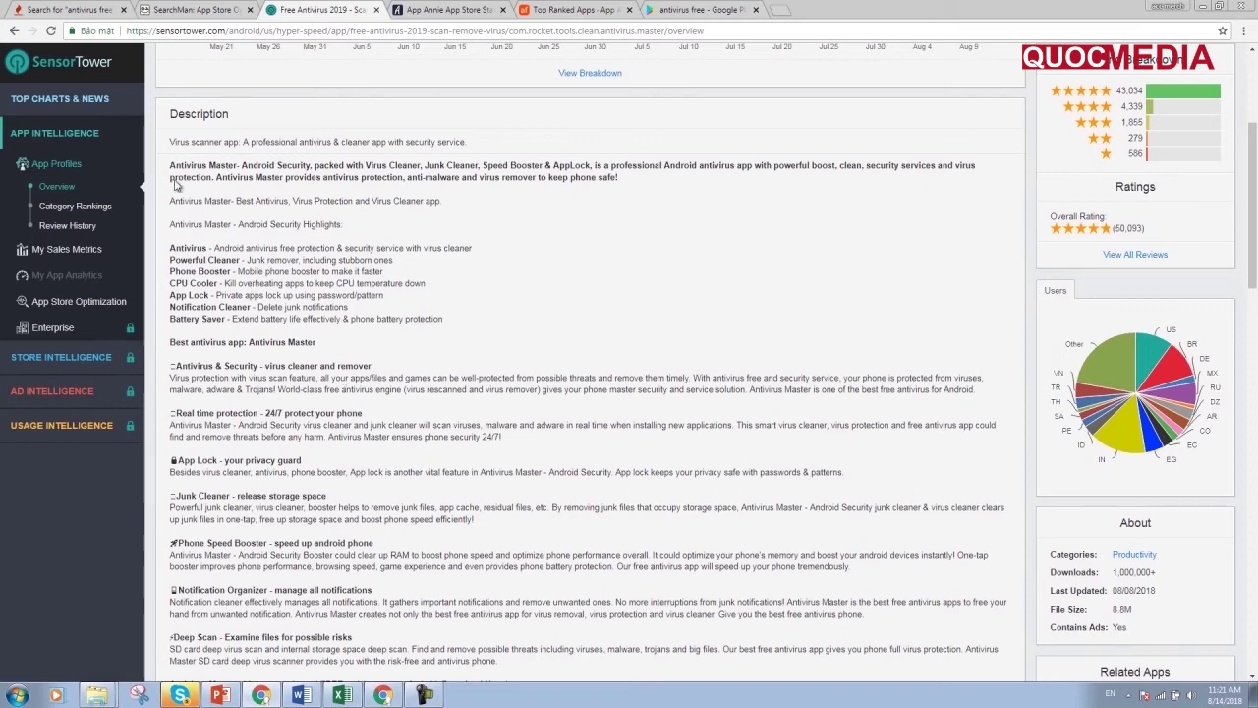
left_click_drag(170, 167, 621, 201)
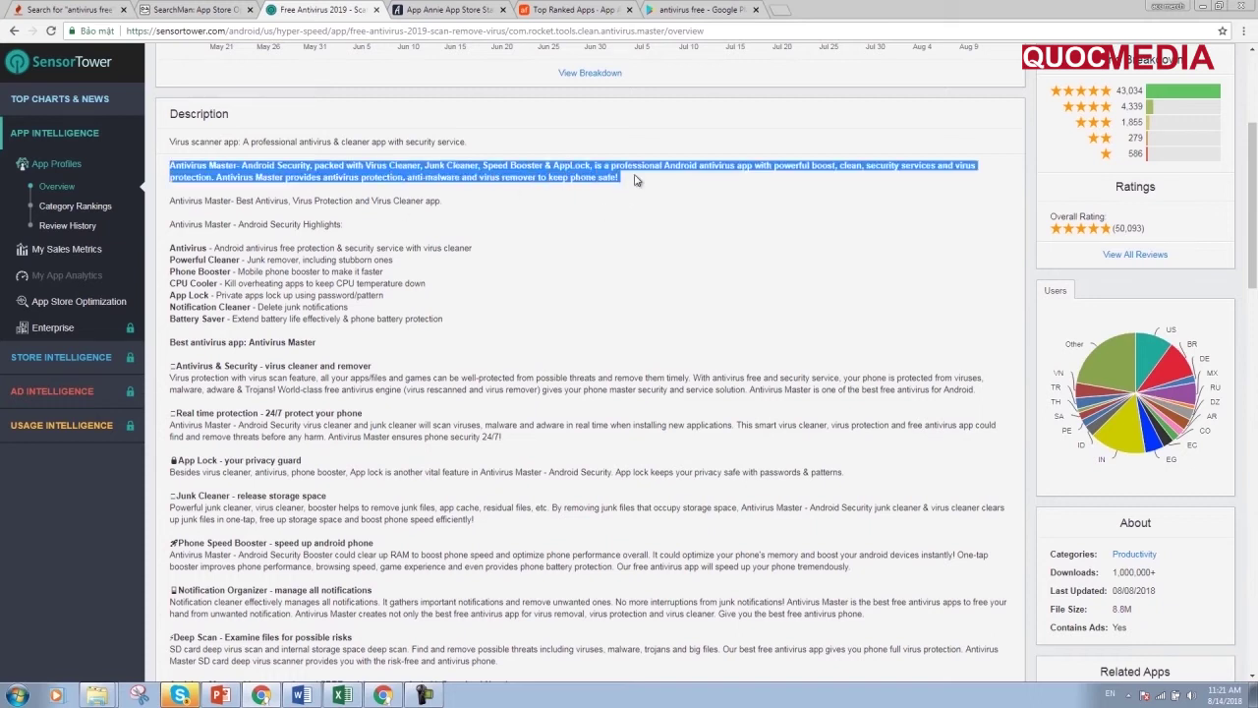
left_click(520, 275)
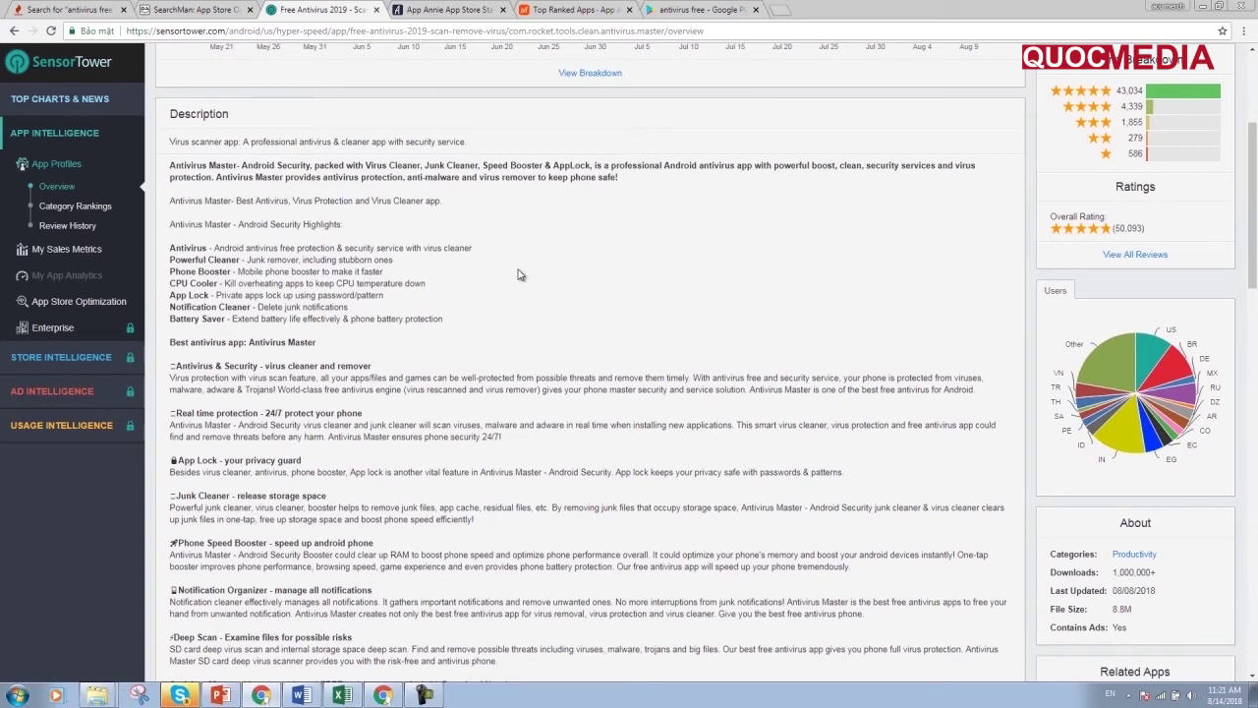
scroll(378, 314, "down", 2)
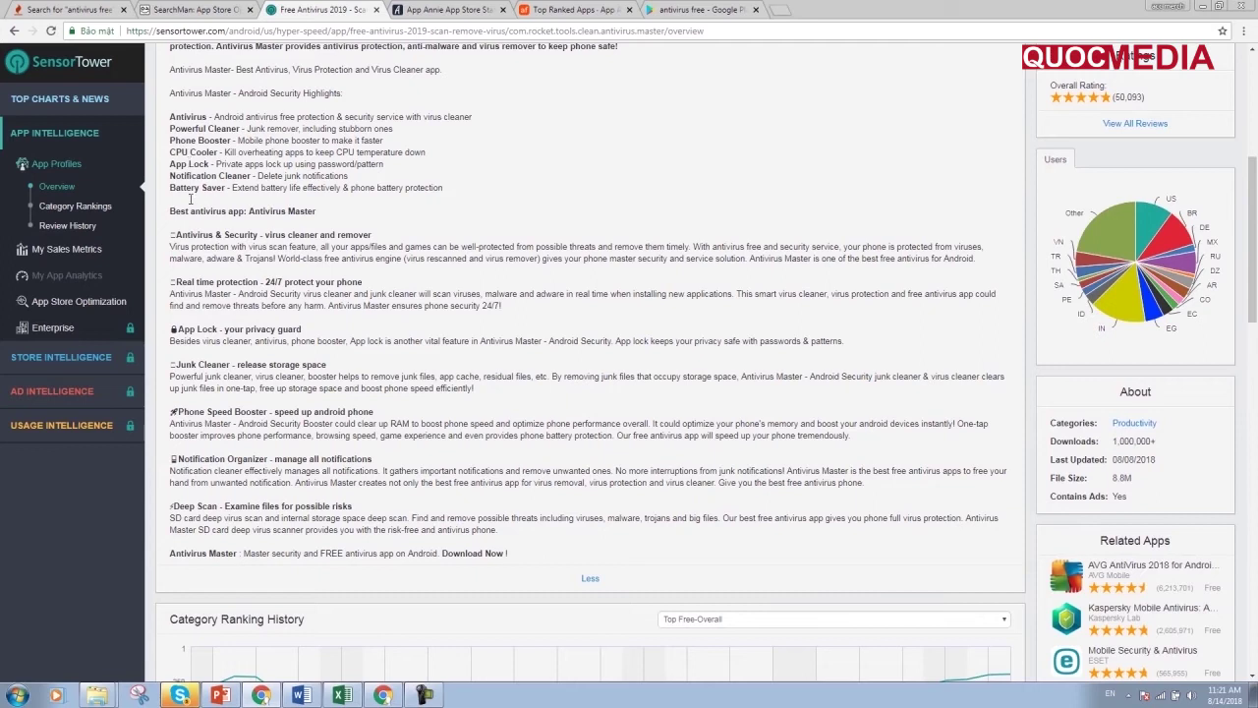
left_click_drag(177, 234, 371, 236)
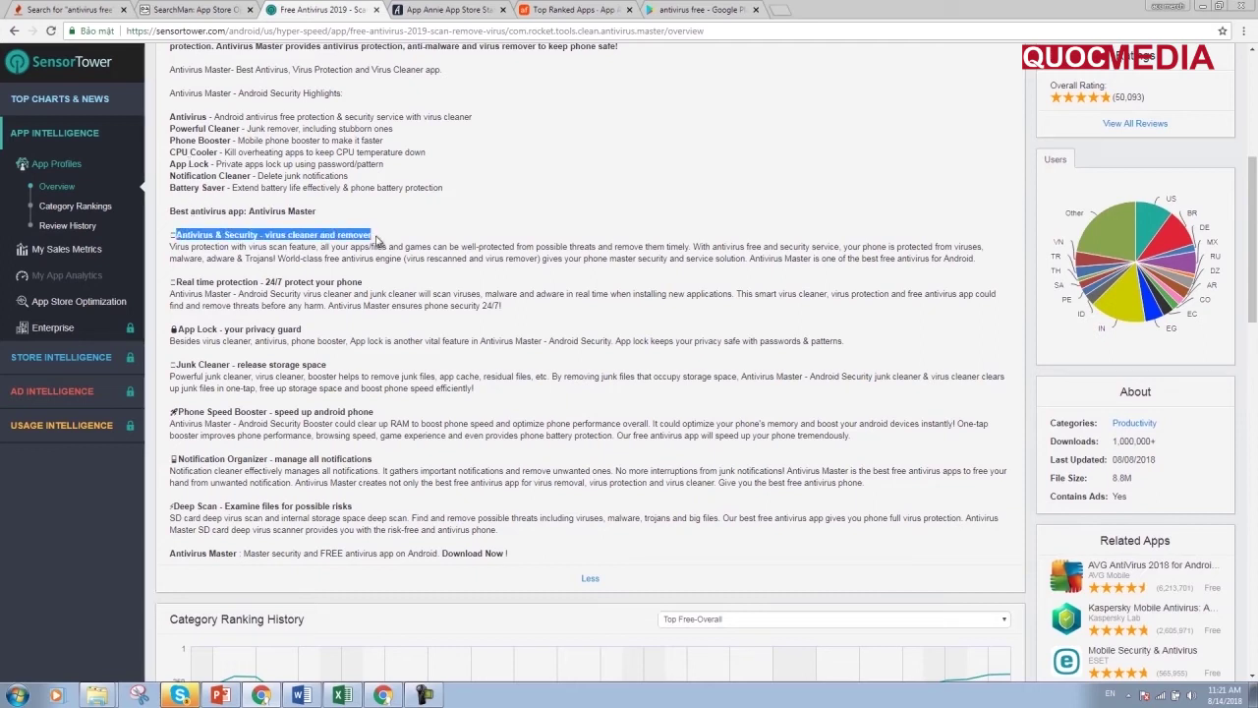
left_click(366, 241)
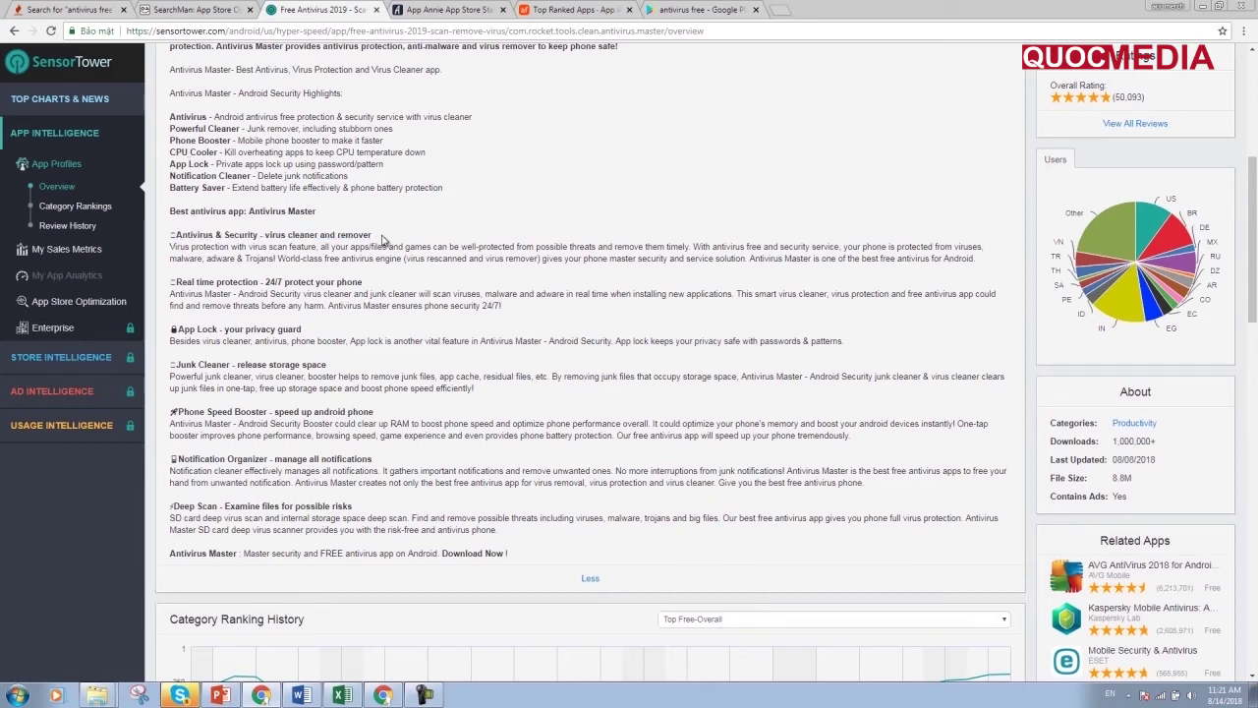
left_click_drag(170, 239, 372, 237)
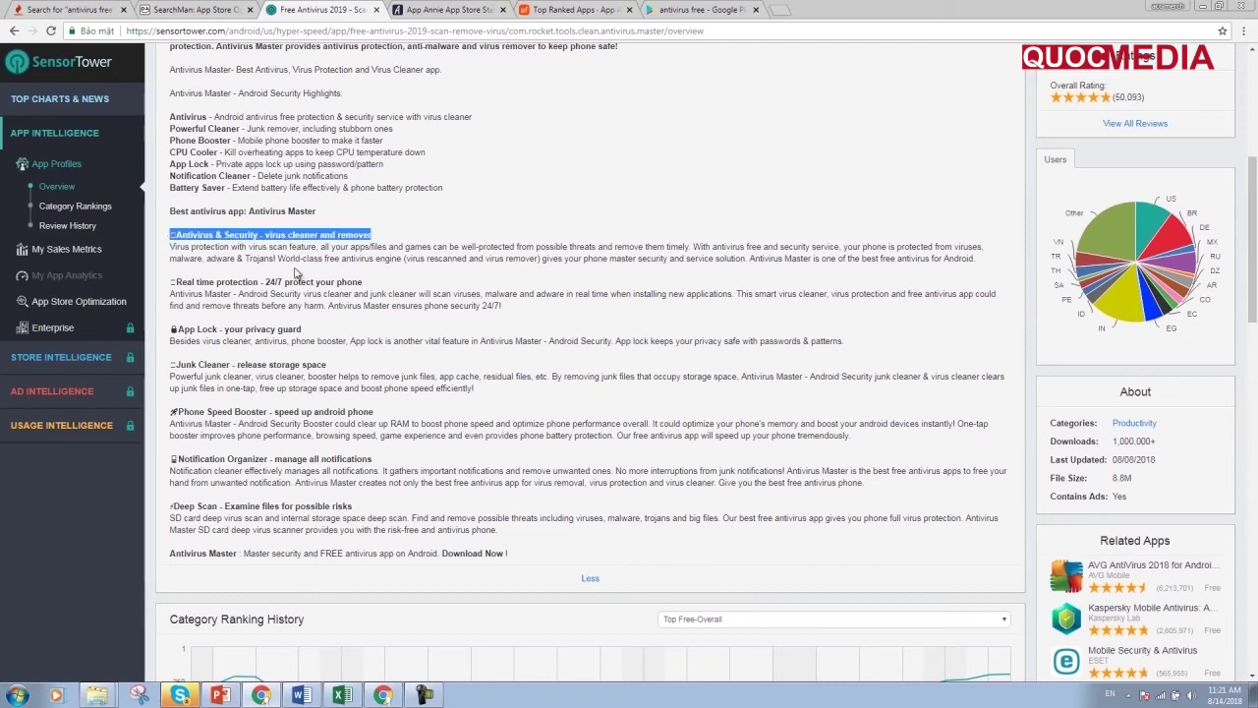
left_click_drag(171, 282, 364, 283)
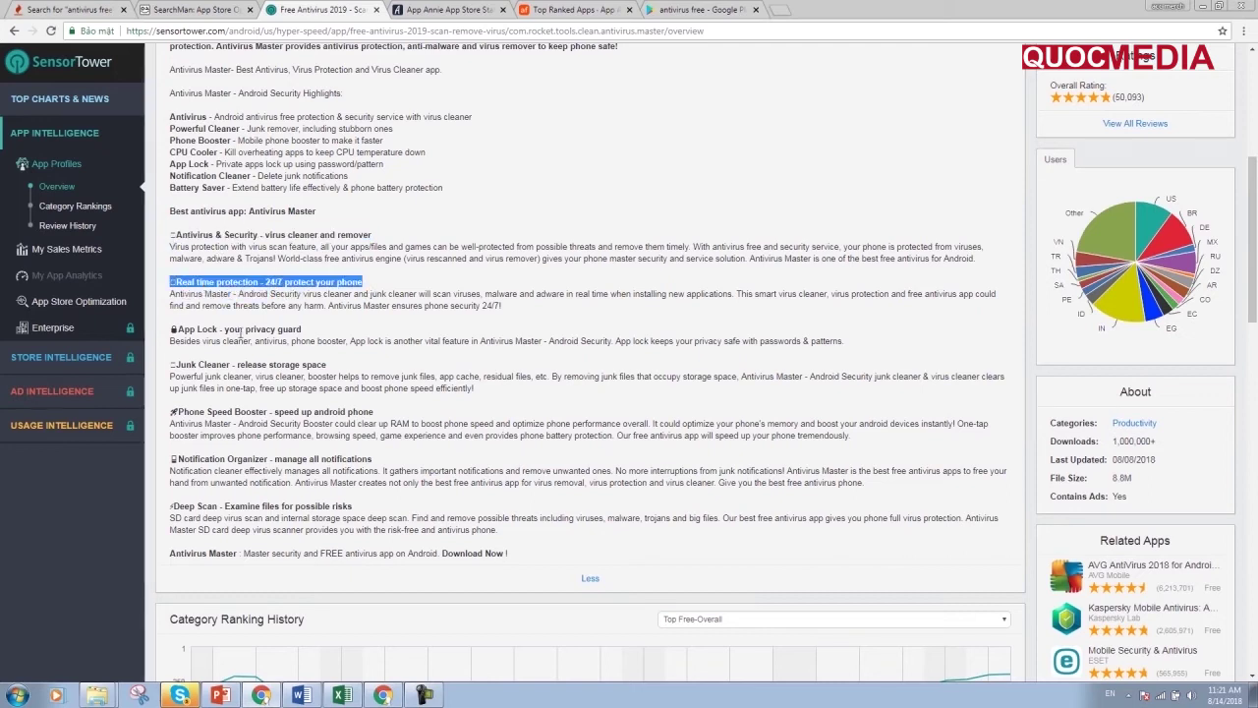
left_click_drag(303, 330, 170, 331)
left_click_drag(326, 365, 261, 366)
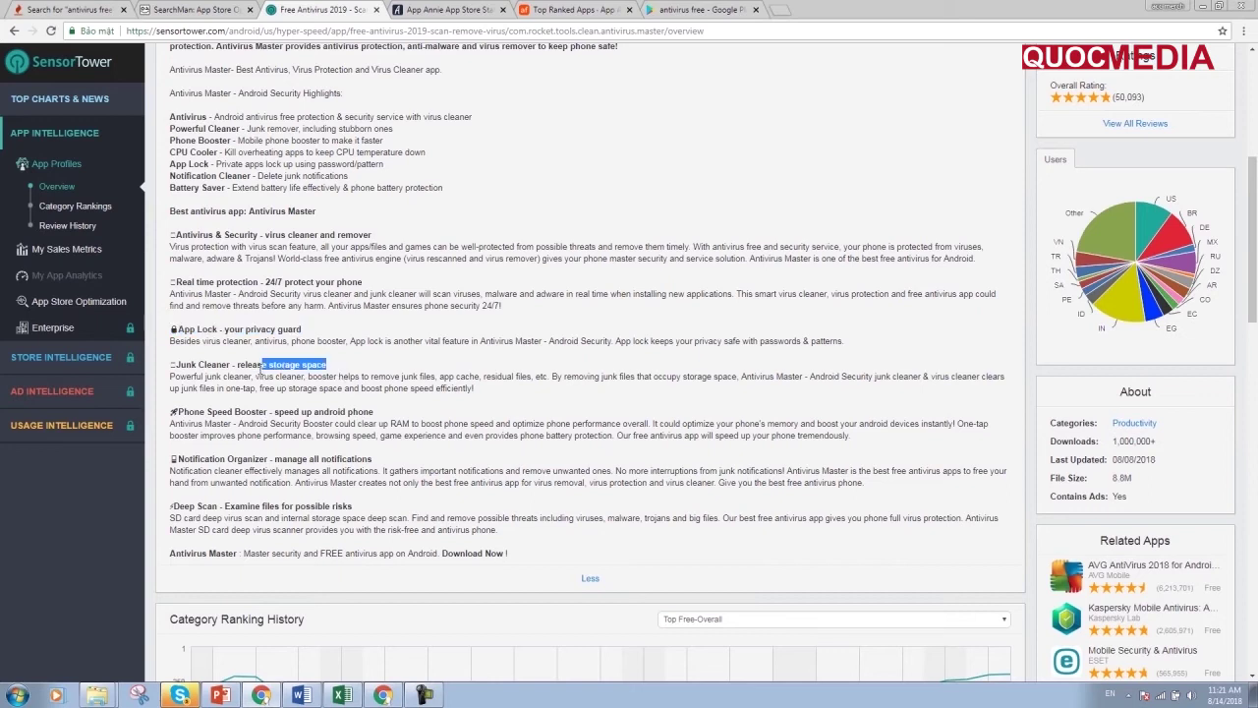
left_click(182, 355)
scroll(251, 413, "down", 1)
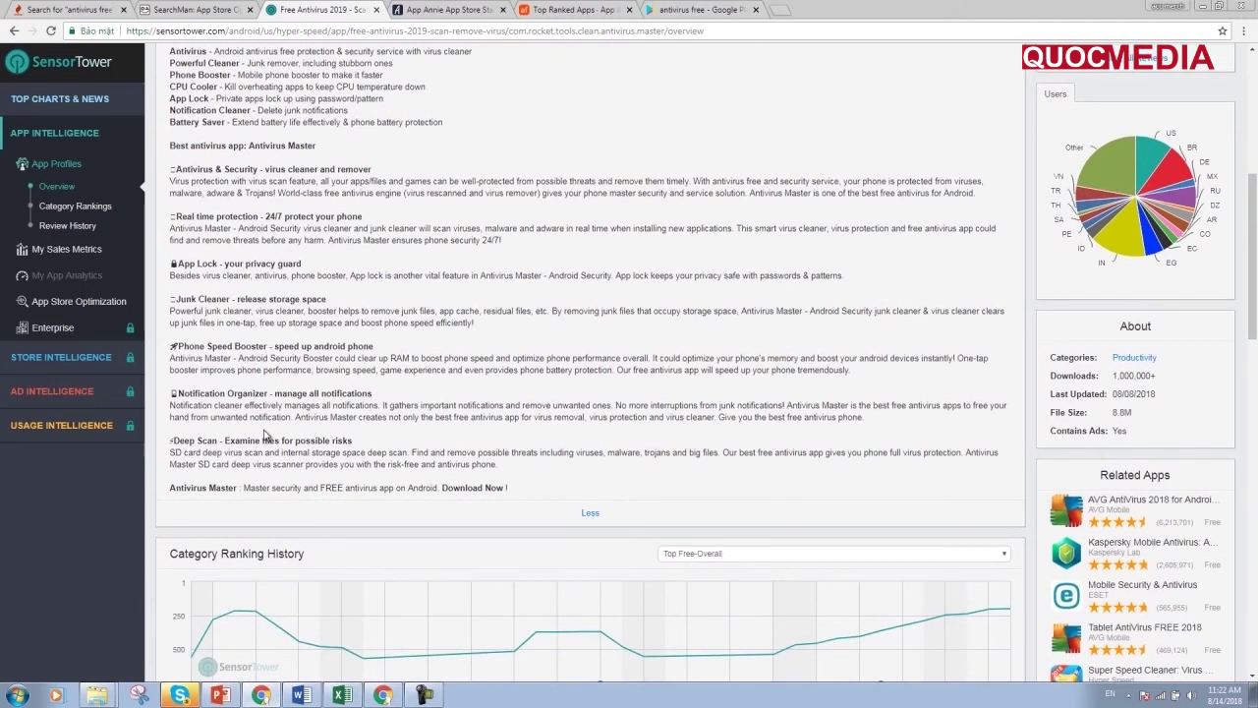
scroll(263, 433, "up", 2)
scroll(266, 431, "up", 2)
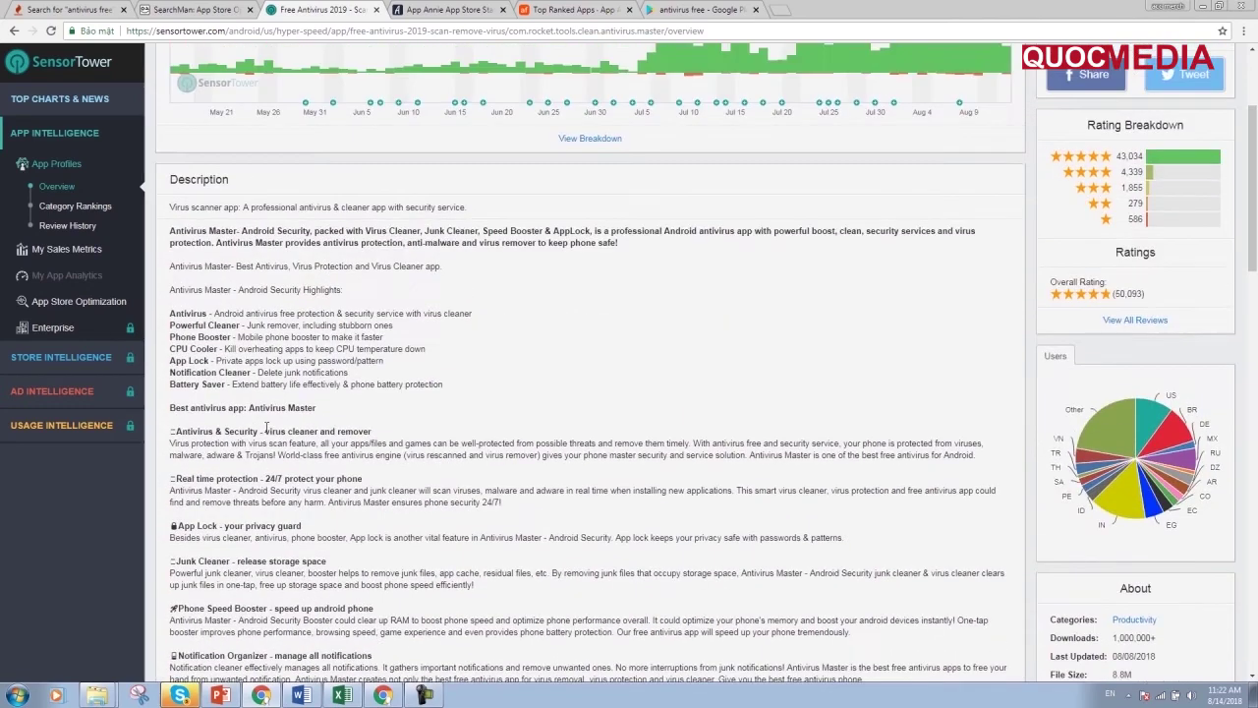
scroll(268, 431, "down", 2)
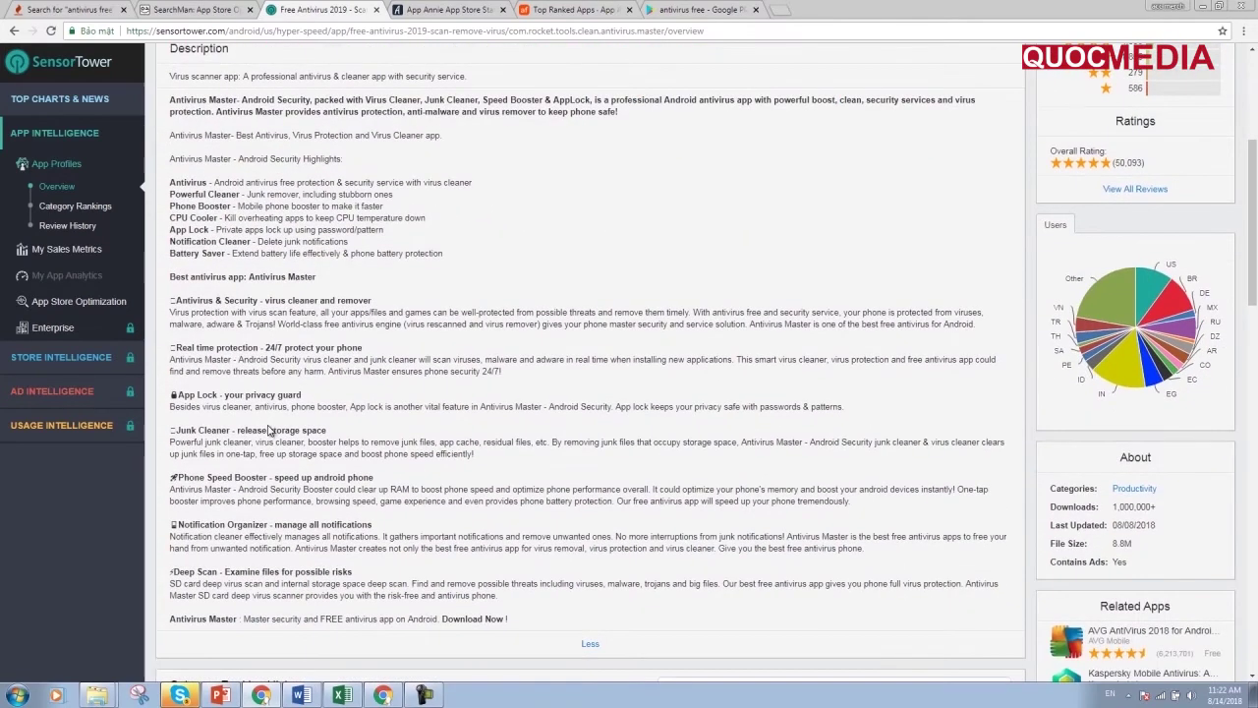
left_click(340, 695)
left_click(301, 695)
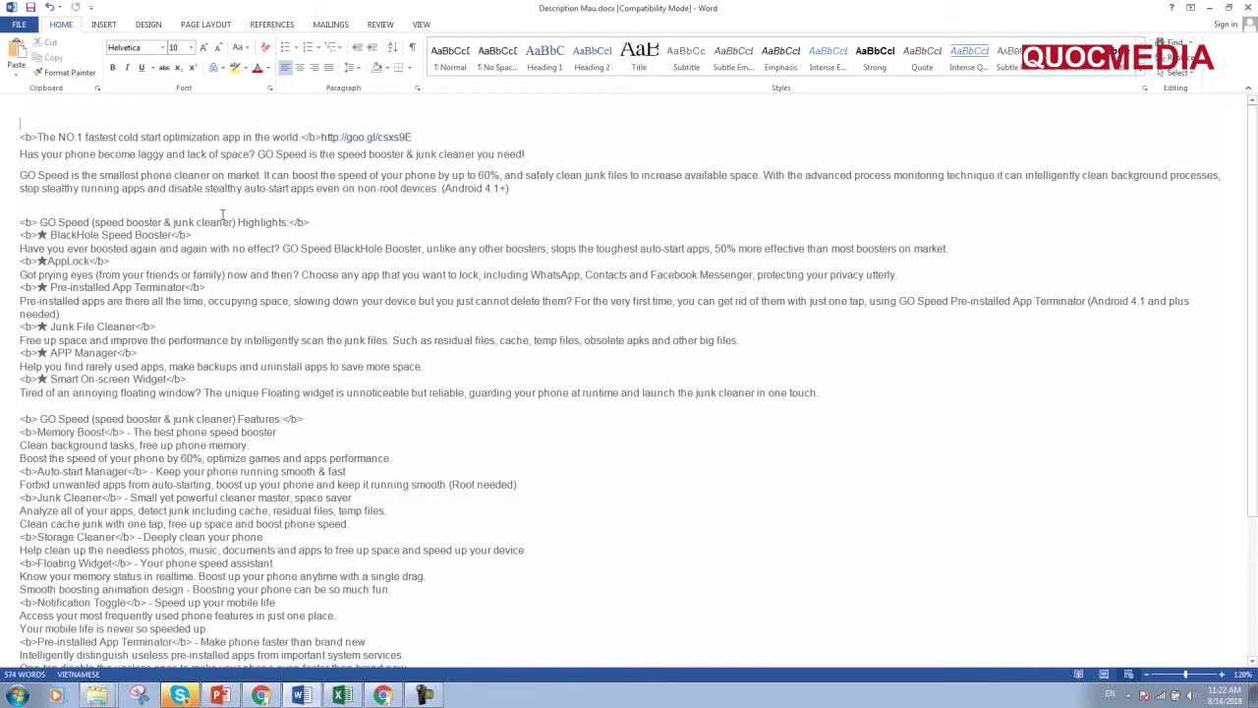
scroll(230, 314, "down", 1)
scroll(177, 317, "down", 1)
scroll(118, 319, "down", 1)
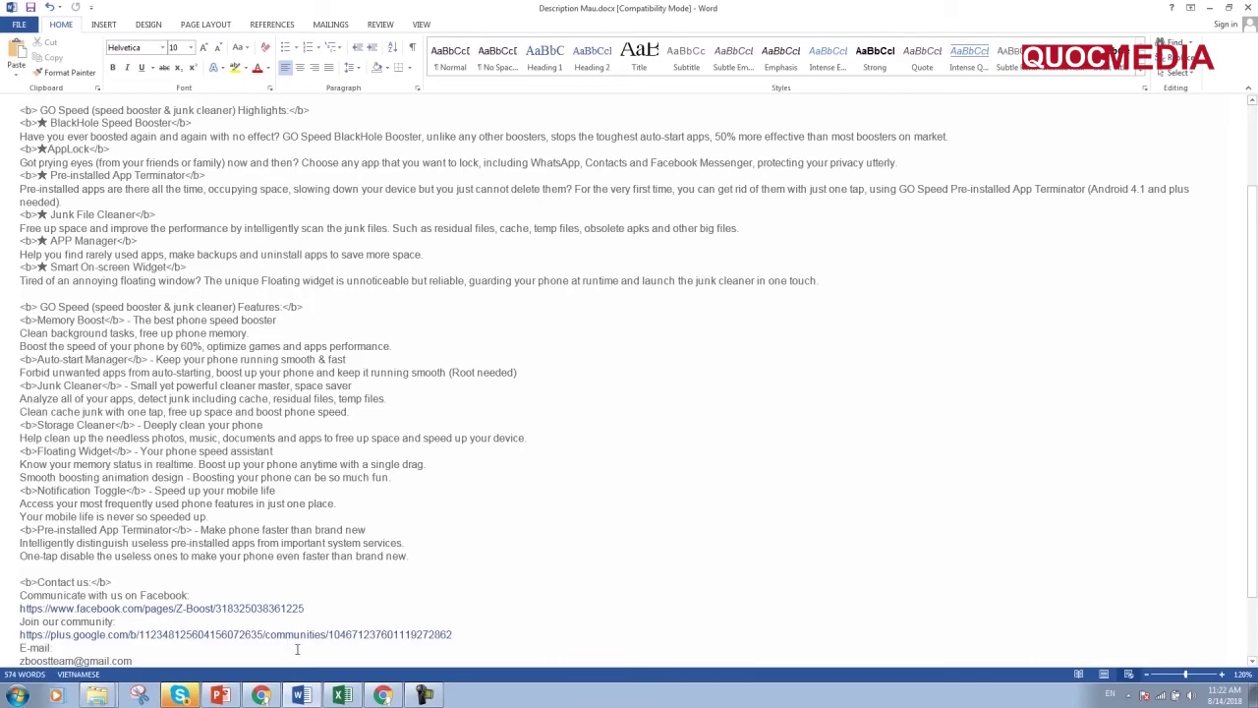
left_click(383, 695)
left_click(255, 697)
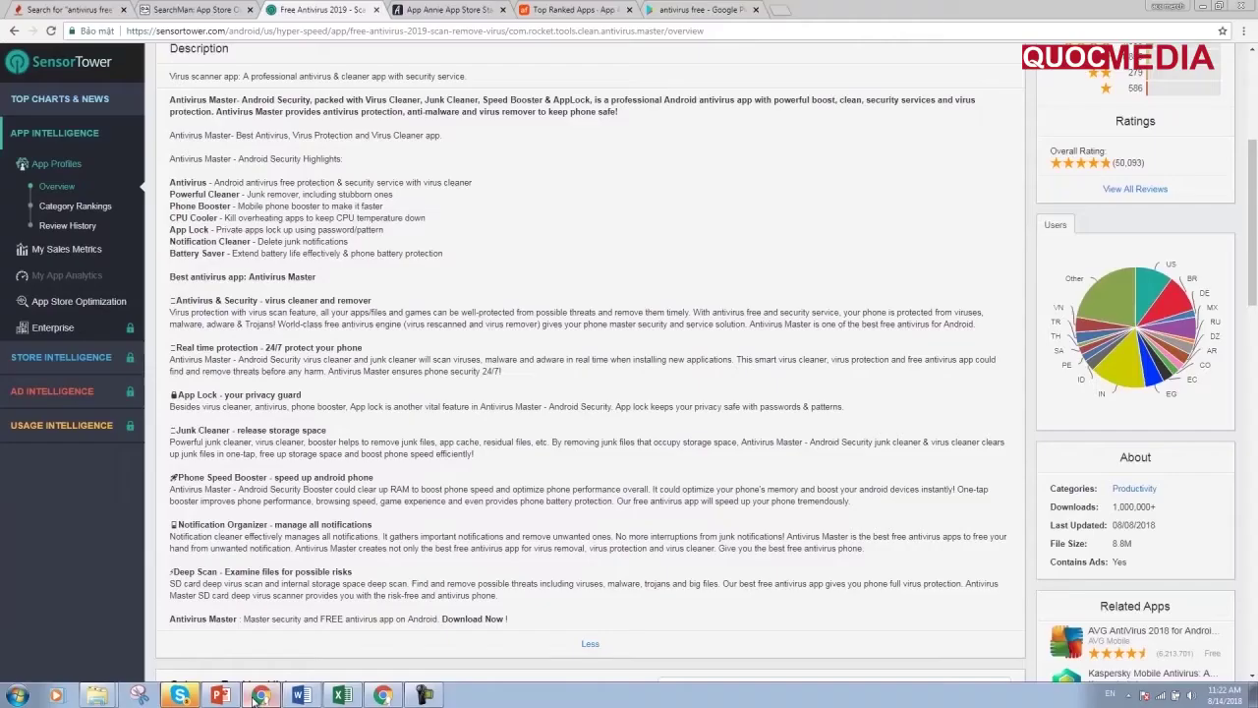
left_click_drag(178, 397, 306, 396)
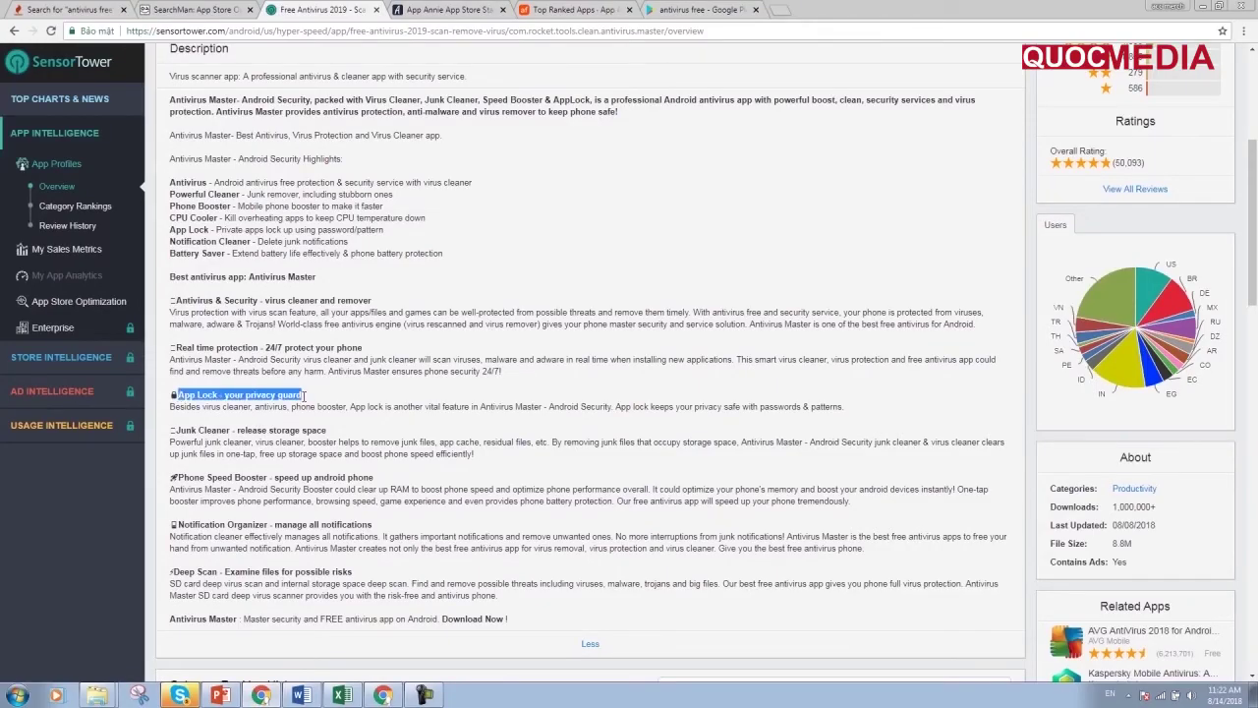
left_click_drag(175, 347, 361, 346)
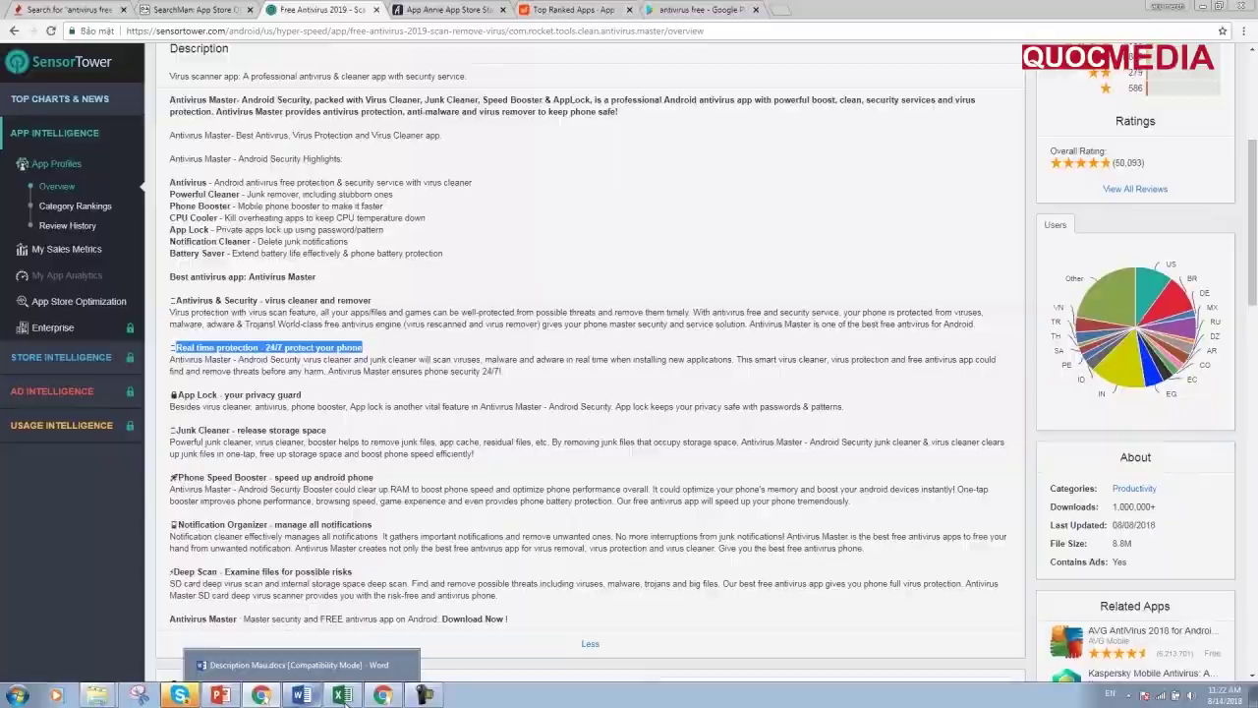
left_click(345, 696)
left_click(260, 696)
Step: Check the bold tags on the Junk File Cleaner and GO Speed Features headings in the Word sample
left_click(301, 696)
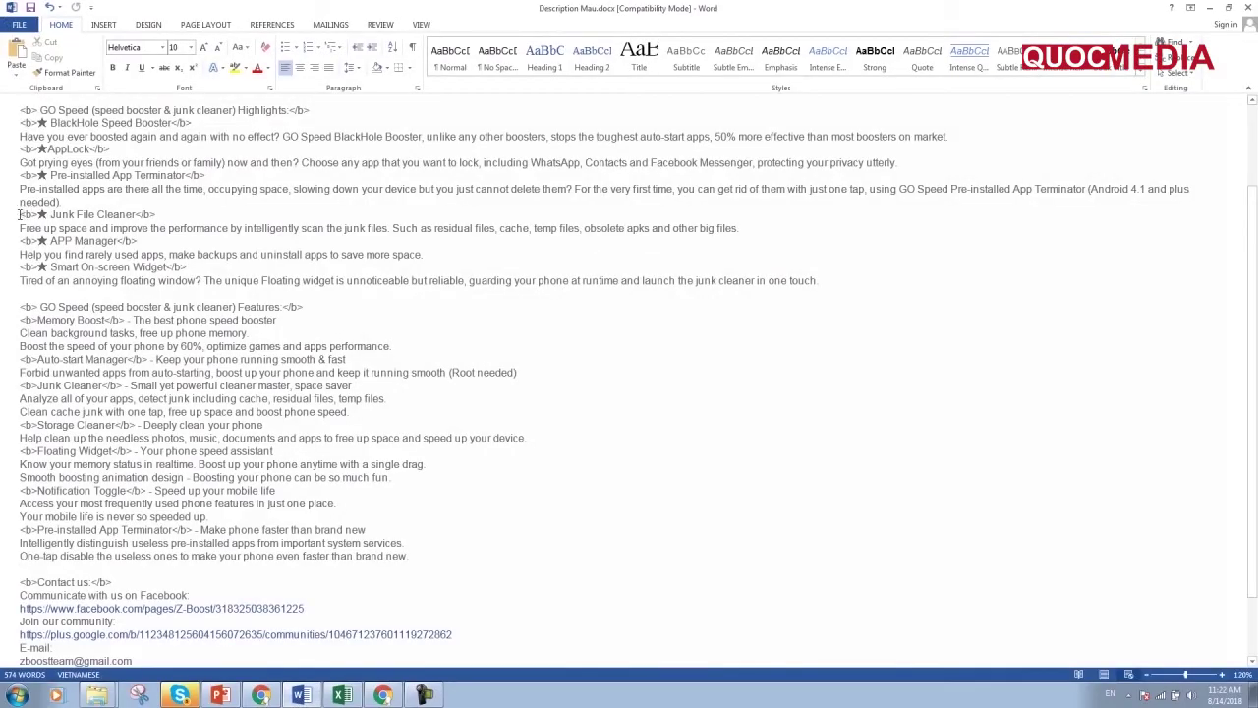
left_click_drag(33, 215, 47, 214)
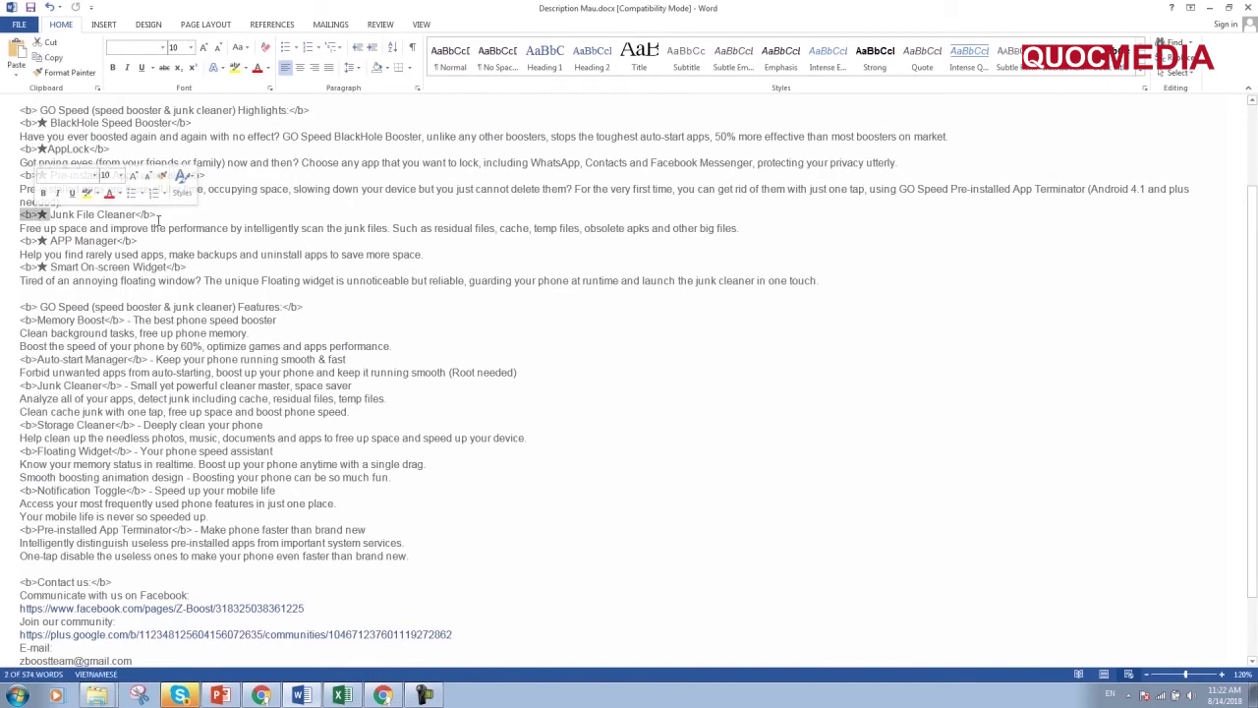
left_click_drag(158, 216, 141, 217)
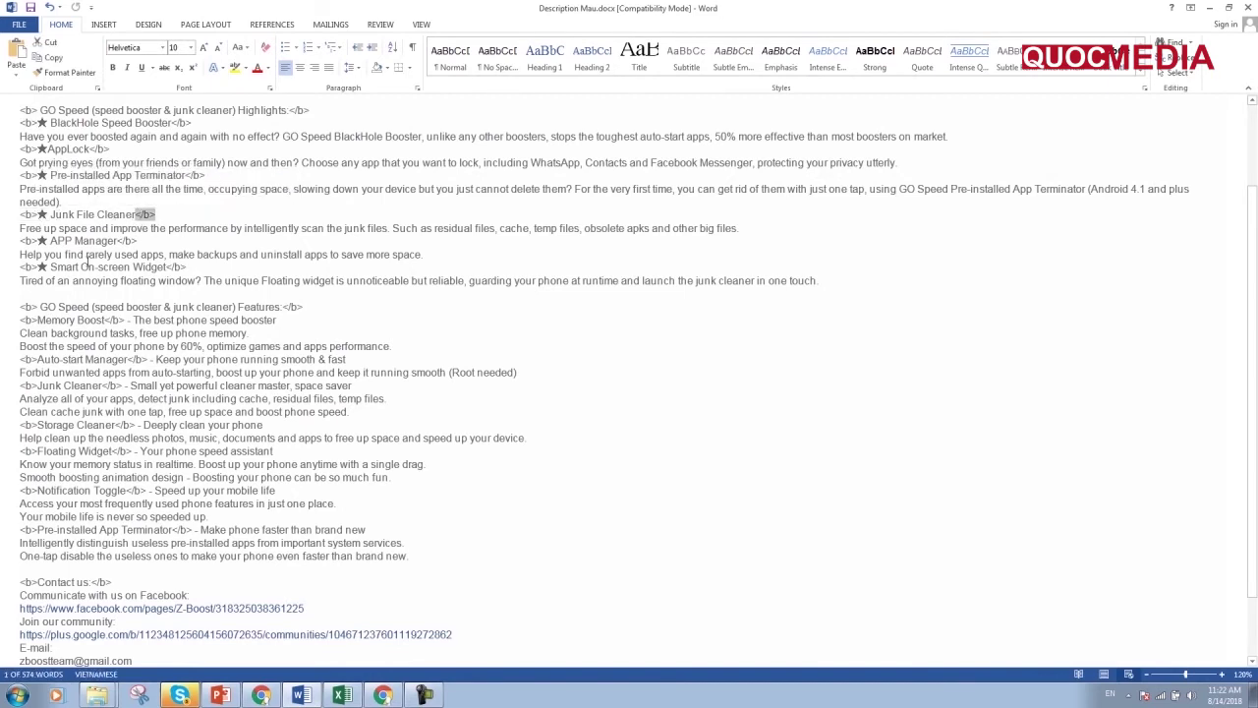
left_click(132, 372)
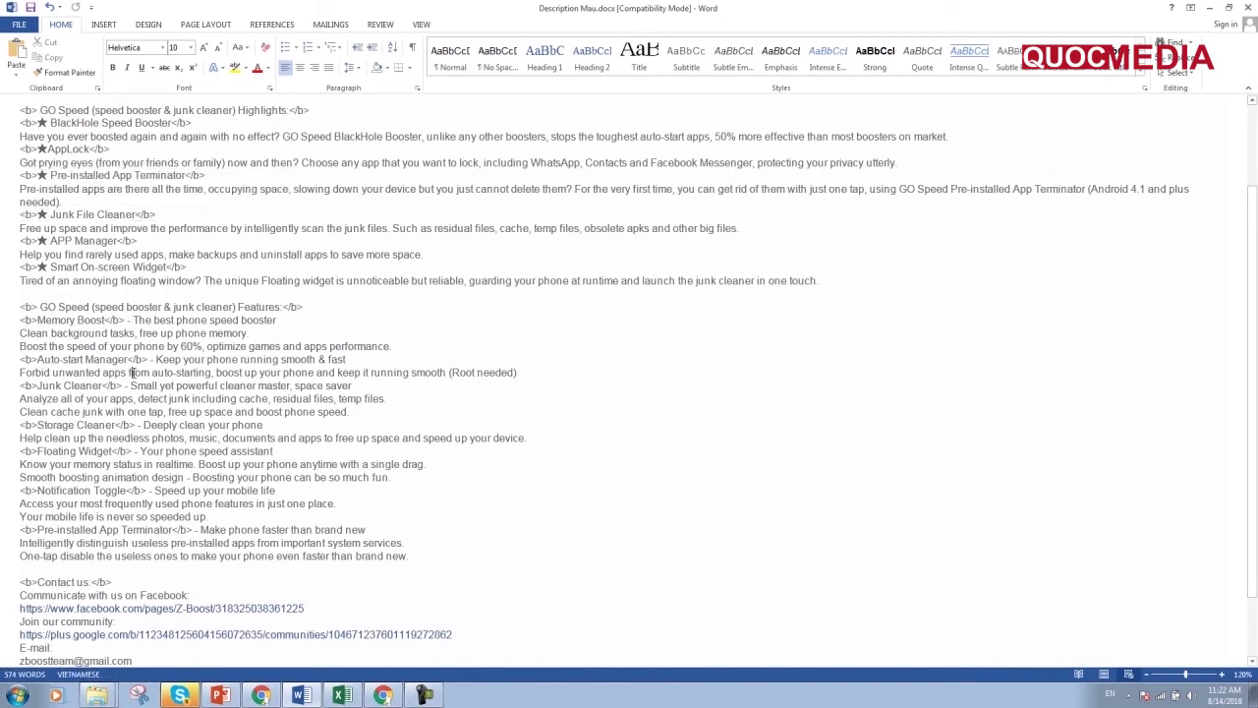
scroll(131, 373, "down", 1)
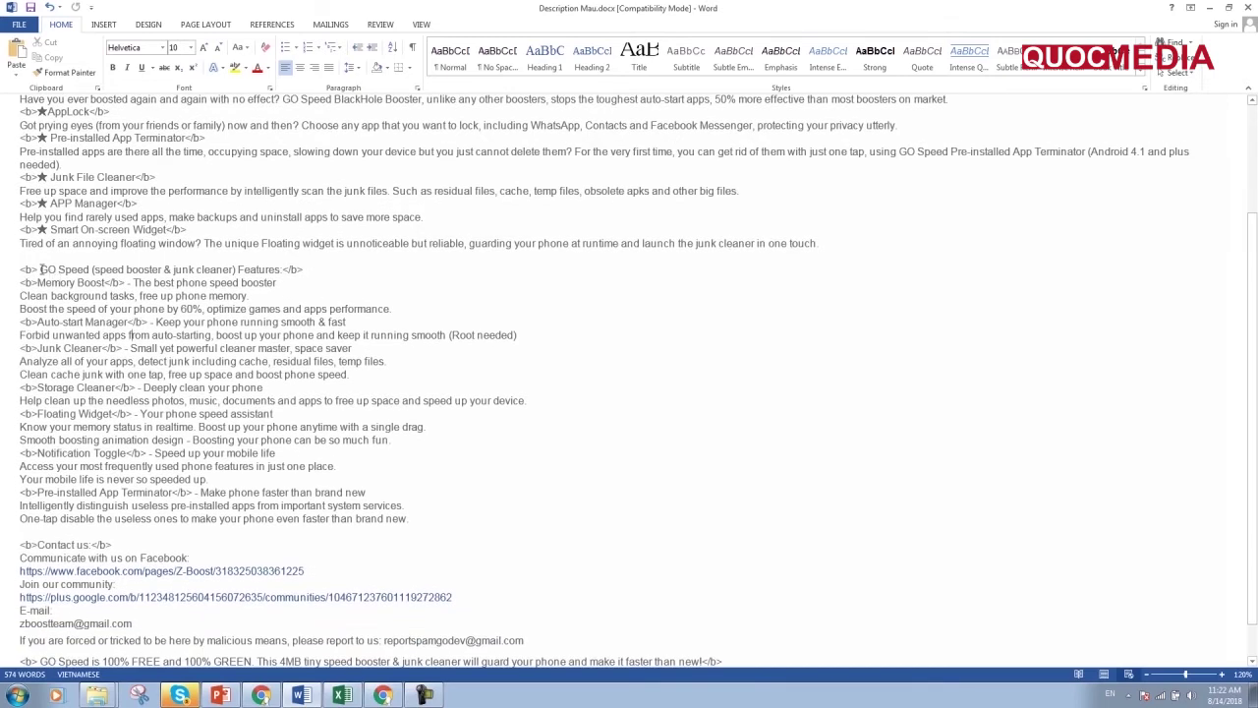
left_click_drag(281, 270, 304, 270)
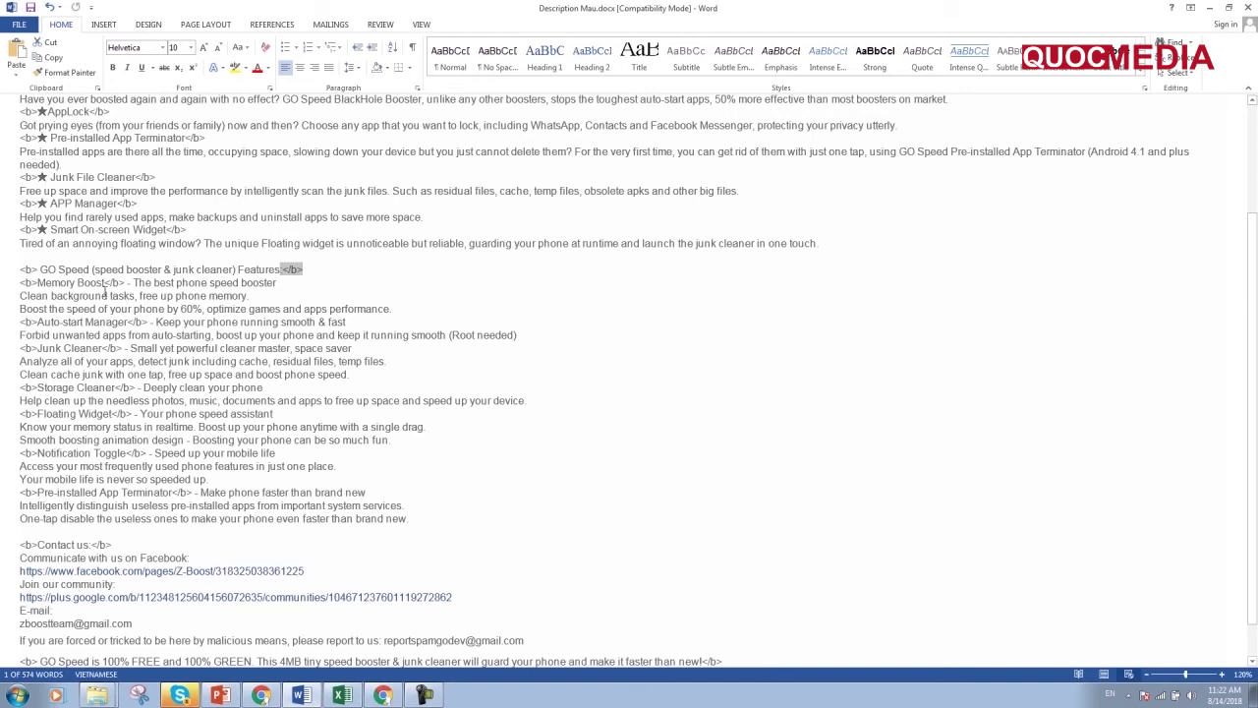
left_click(151, 316)
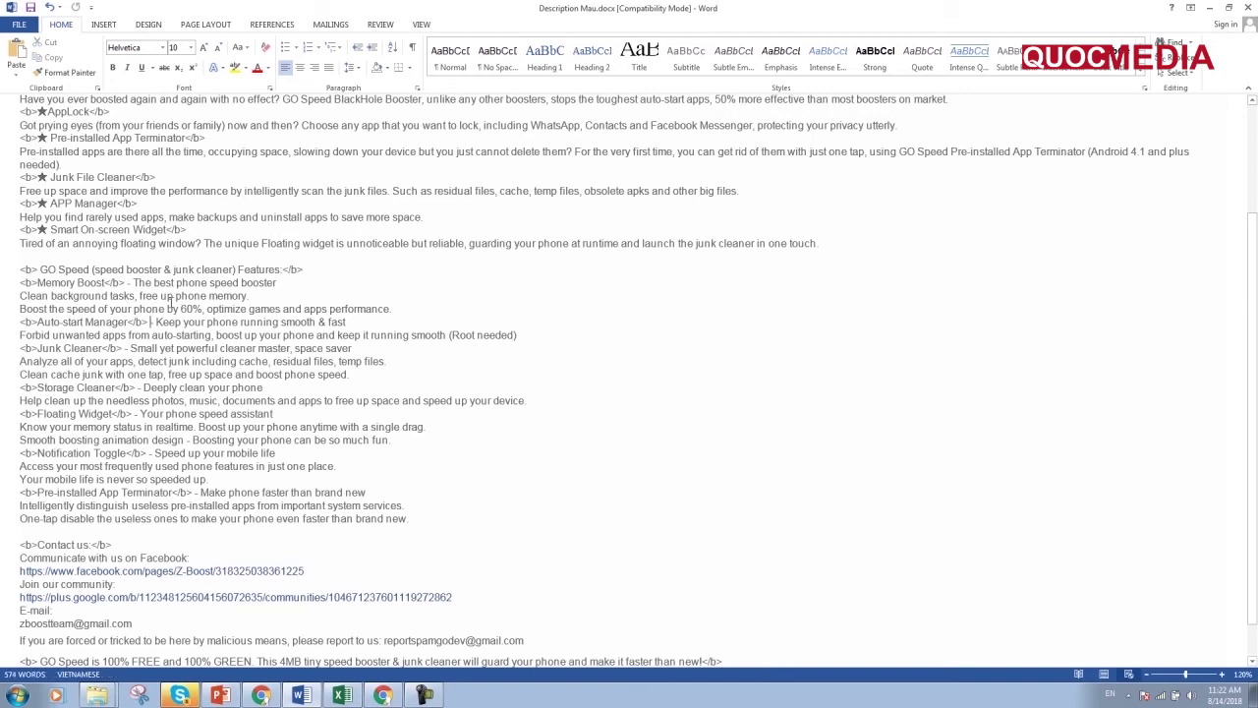
scroll(177, 348, "down", 1)
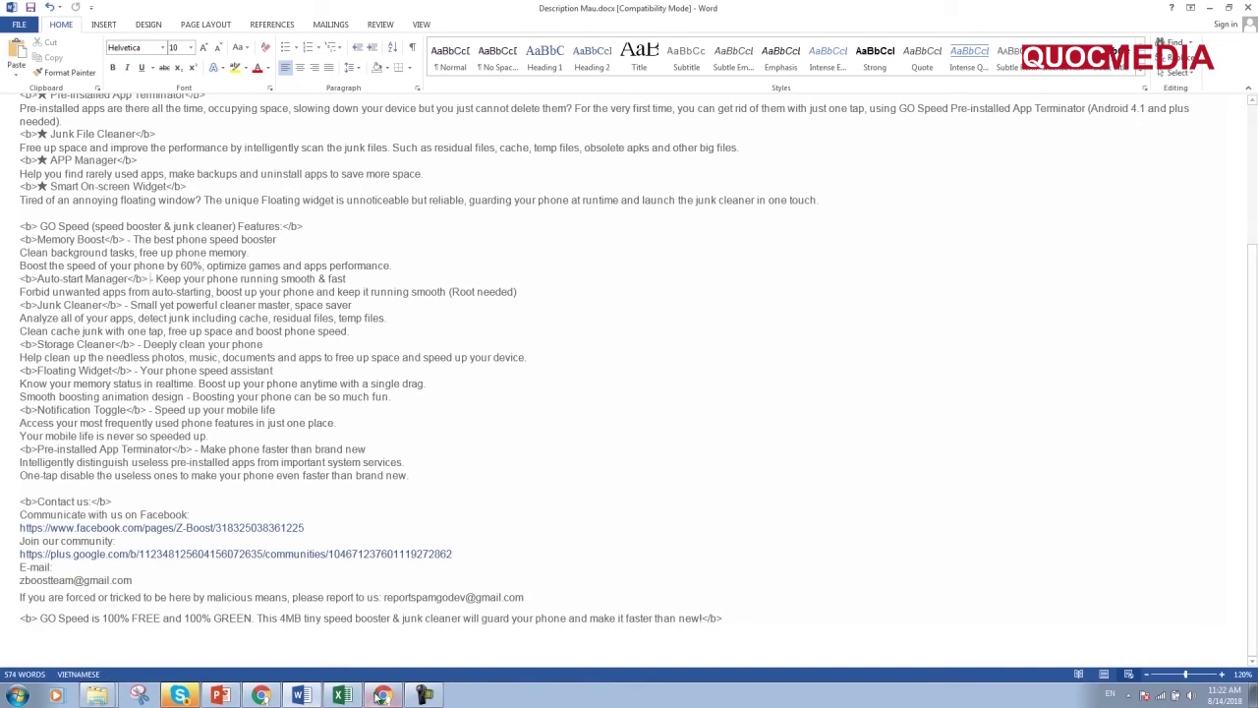
left_click(224, 696)
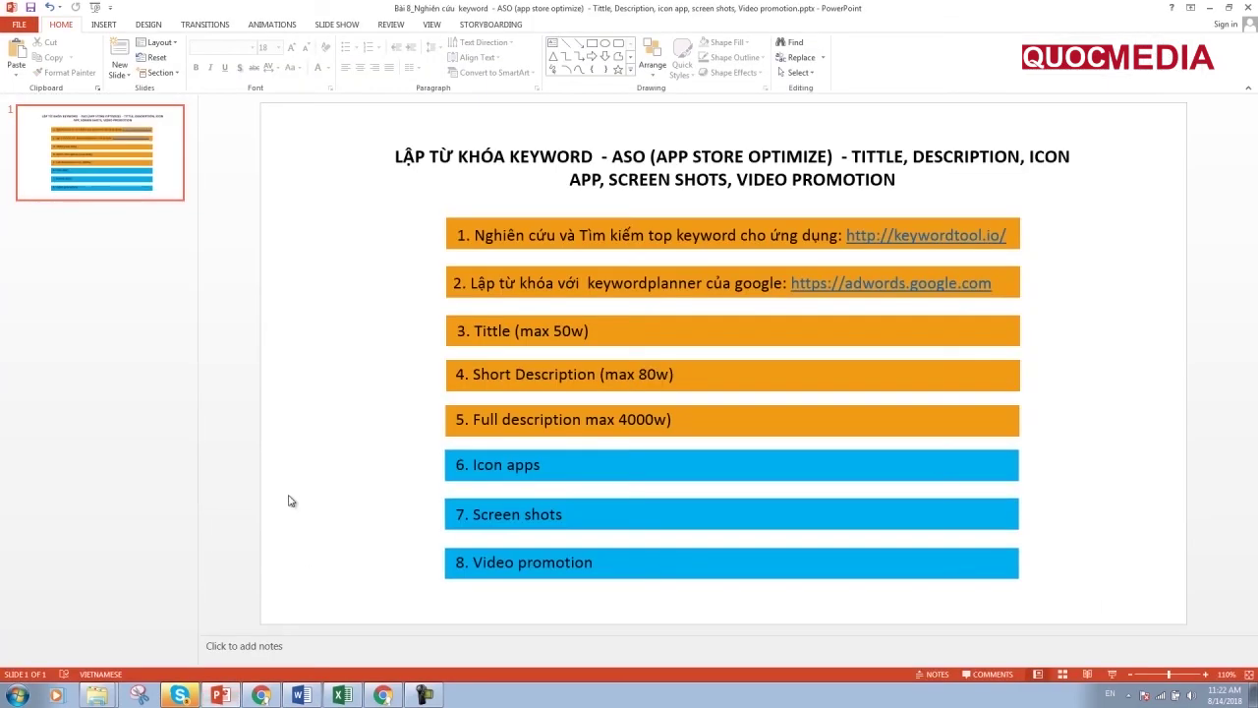
Step: Narrow PowerPoint's slide thumbnail pane, then go back to the Sensor Tower page
left_click_drag(198, 483, 134, 483)
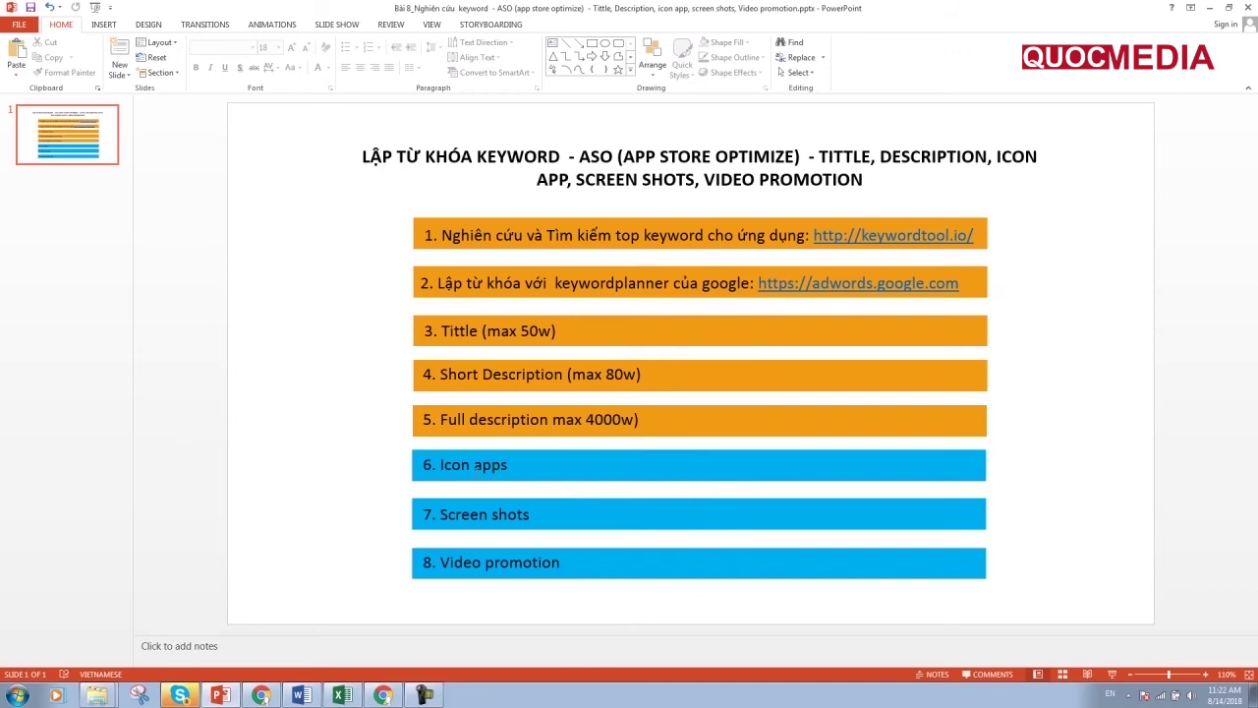
left_click(262, 695)
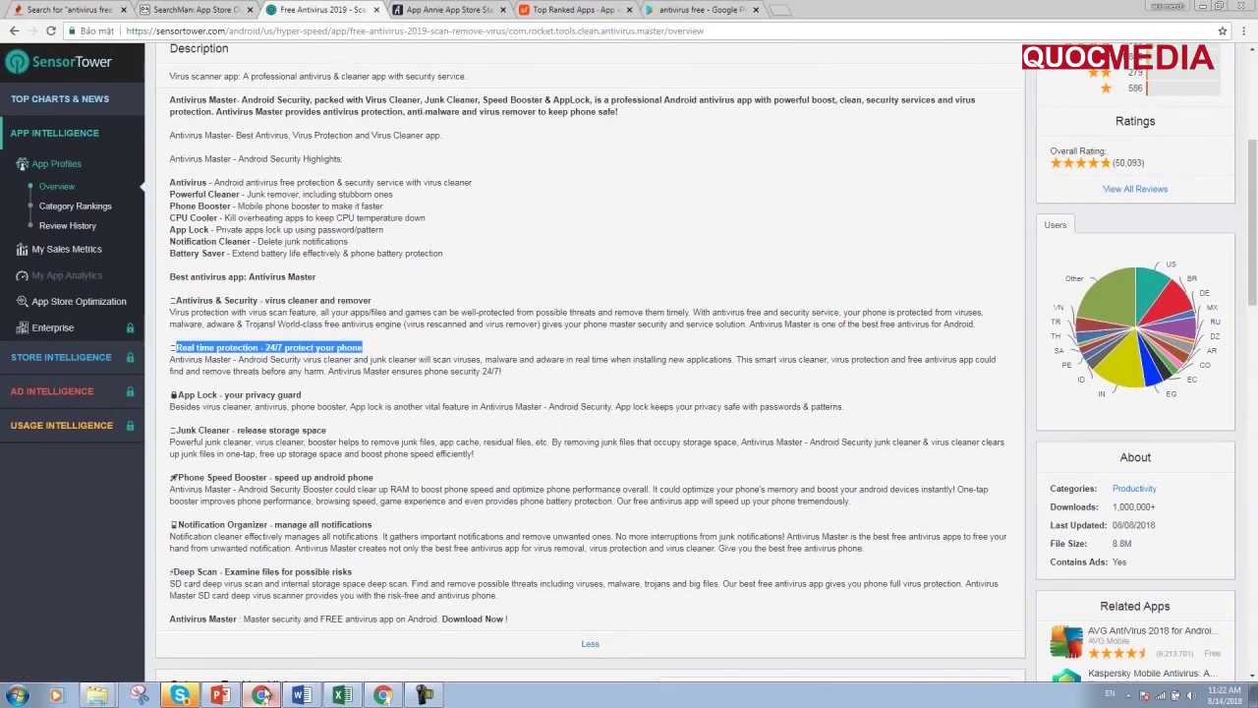
Step: Open the full grid of apps matching 'antivirus free' on Google Play and scan it
left_click(196, 9)
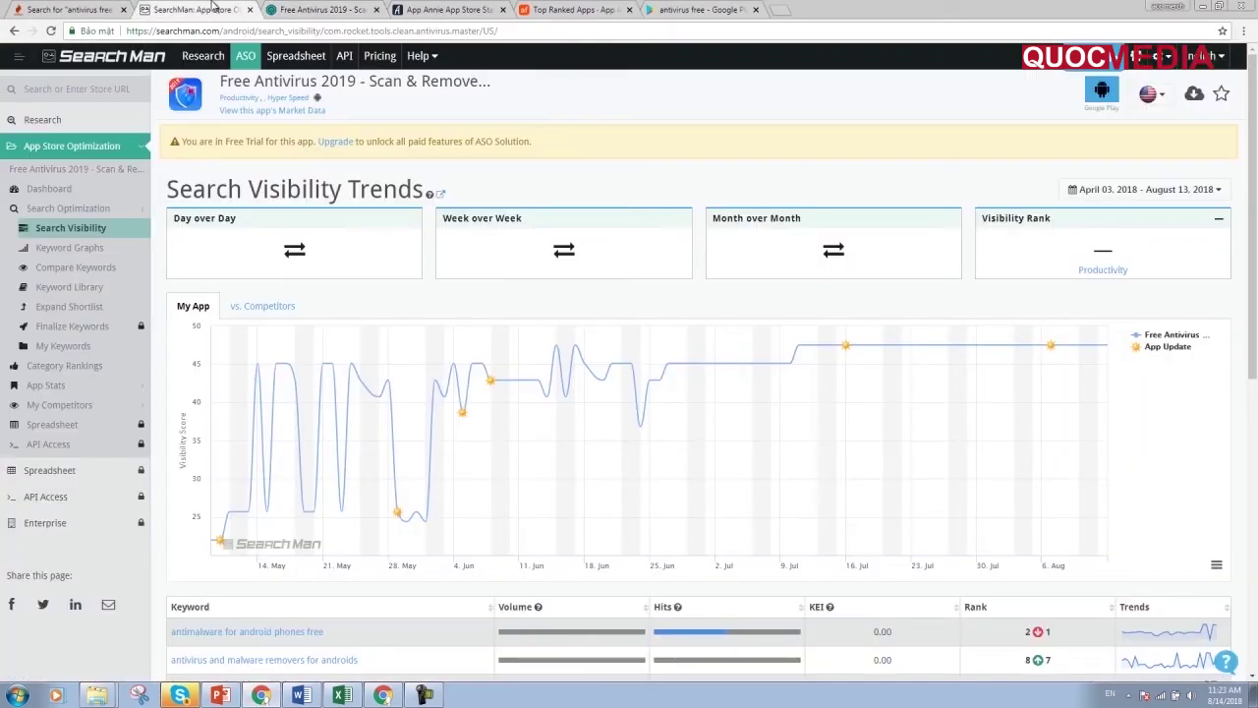
left_click(693, 9)
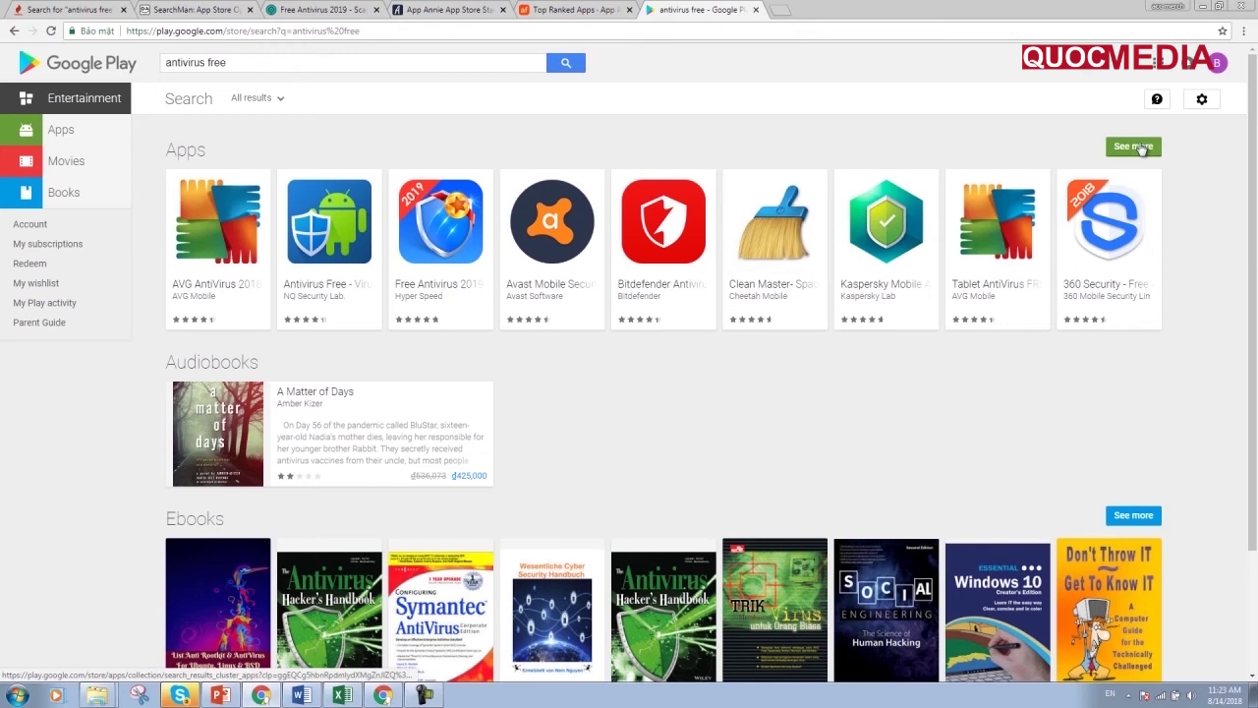
left_click(1136, 146)
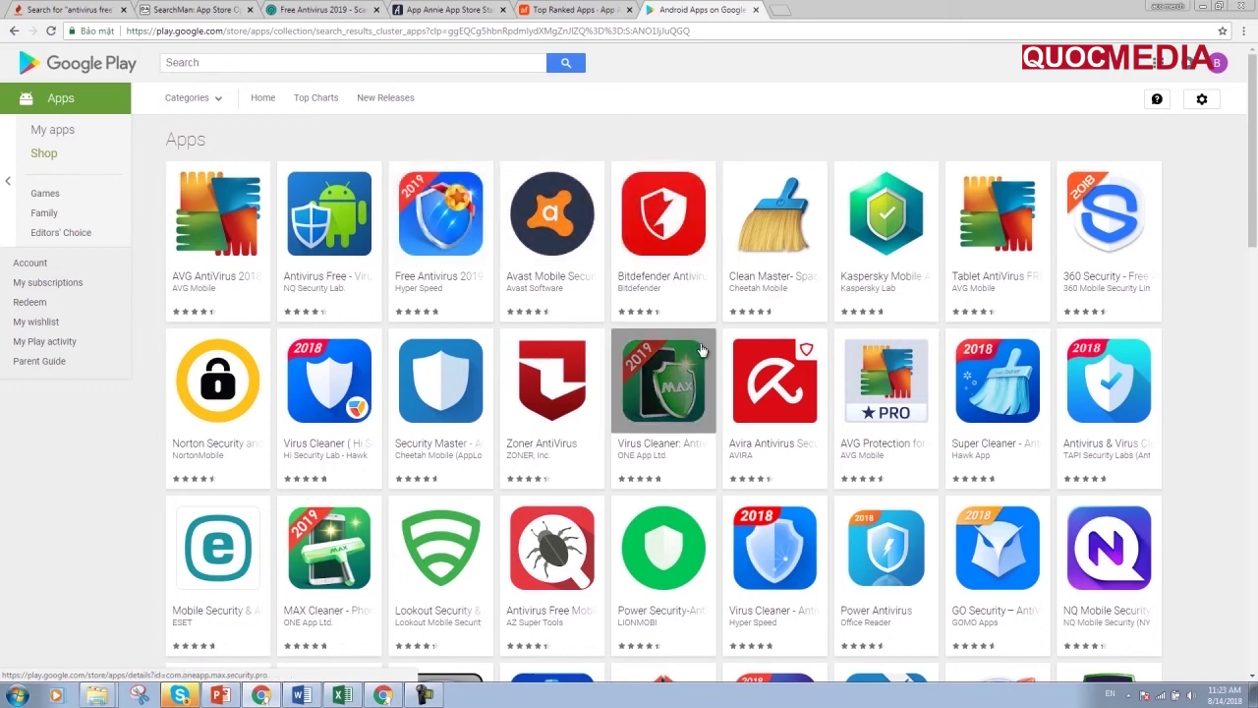
scroll(701, 349, "down", 1)
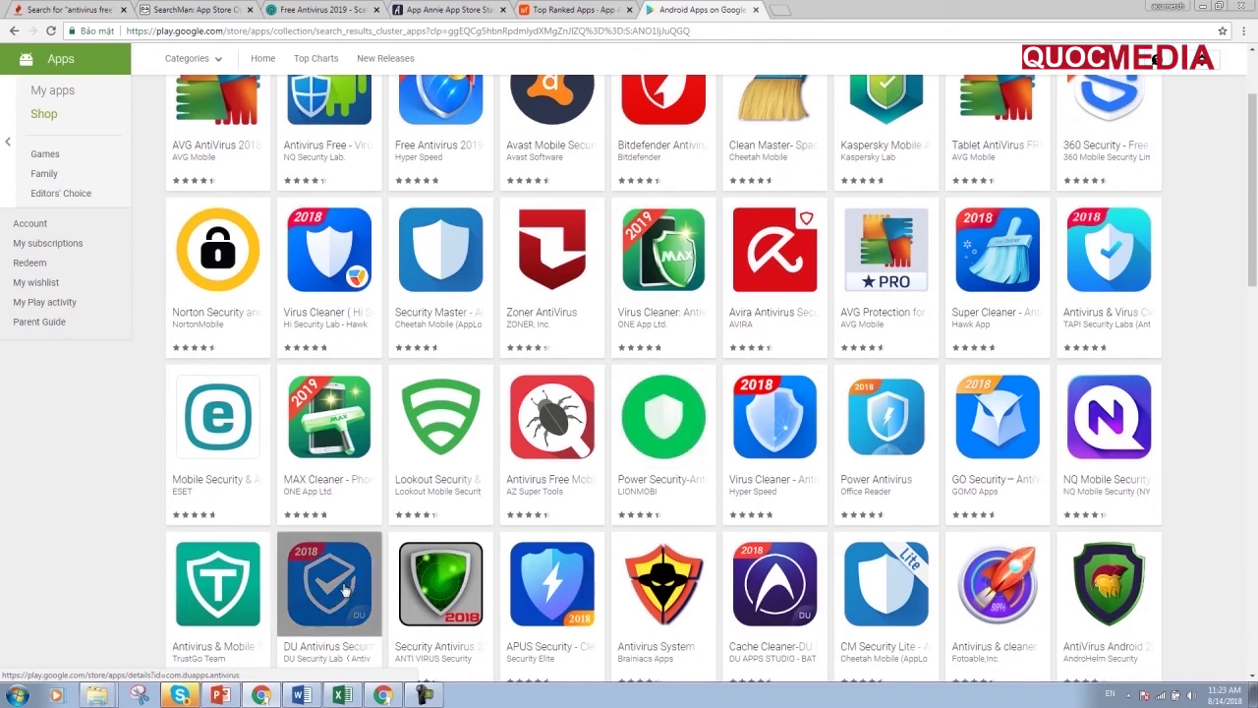
scroll(344, 590, "up", 1)
left_click(221, 695)
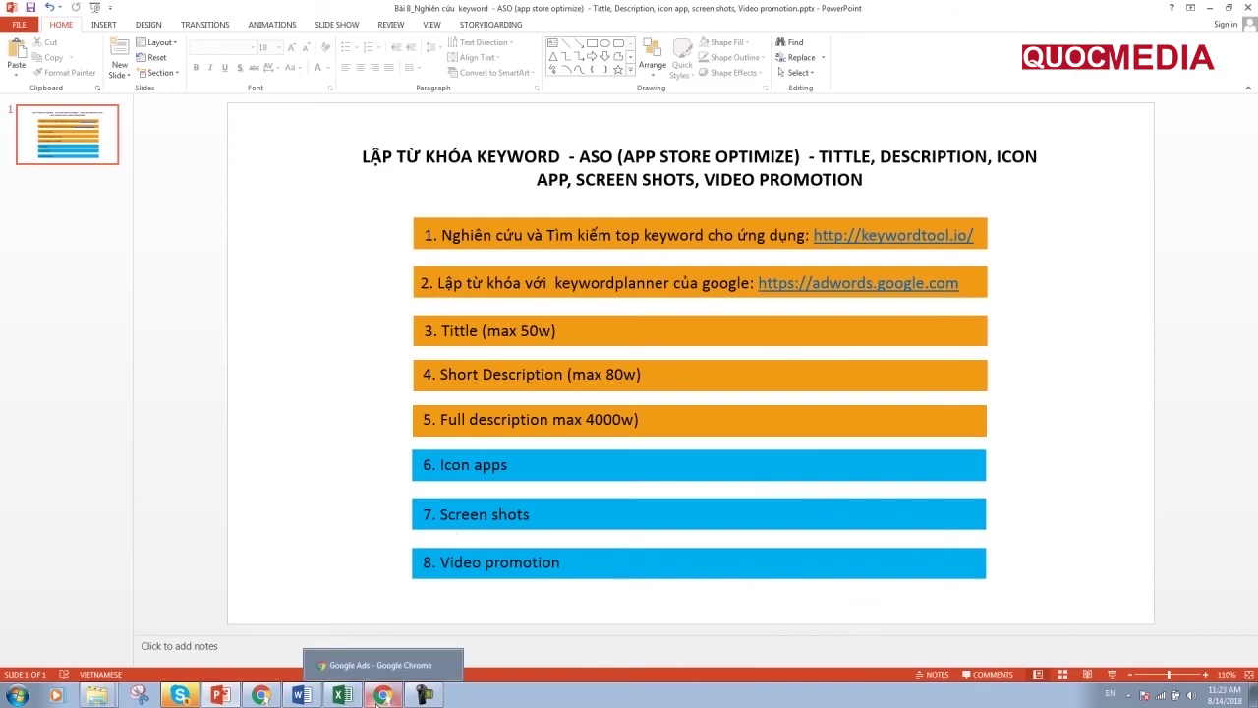
left_click(260, 695)
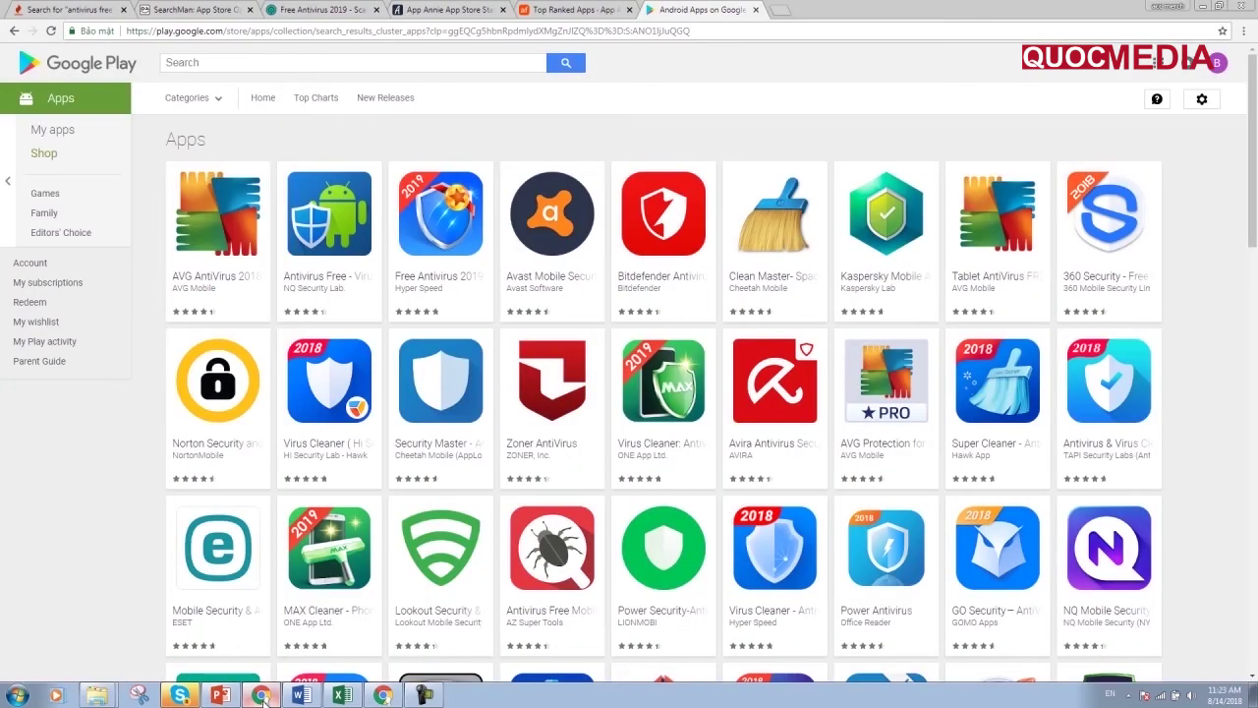
left_click(323, 8)
Step: Scroll the Free Antivirus 2019 page in Sensor Tower to its Screenshots section
scroll(403, 476, "up", 3)
scroll(403, 476, "down", 4)
scroll(403, 472, "down", 6)
scroll(404, 469, "up", 1)
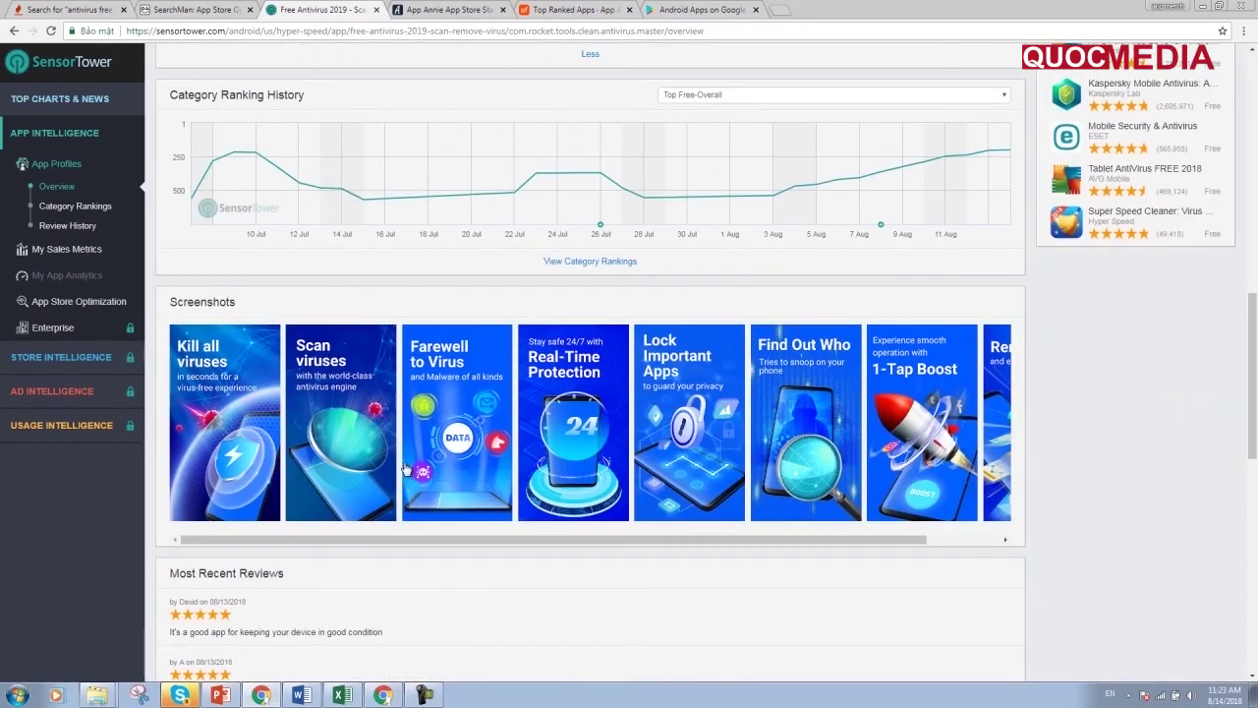
scroll(403, 469, "up", 1)
scroll(391, 464, "down", 2)
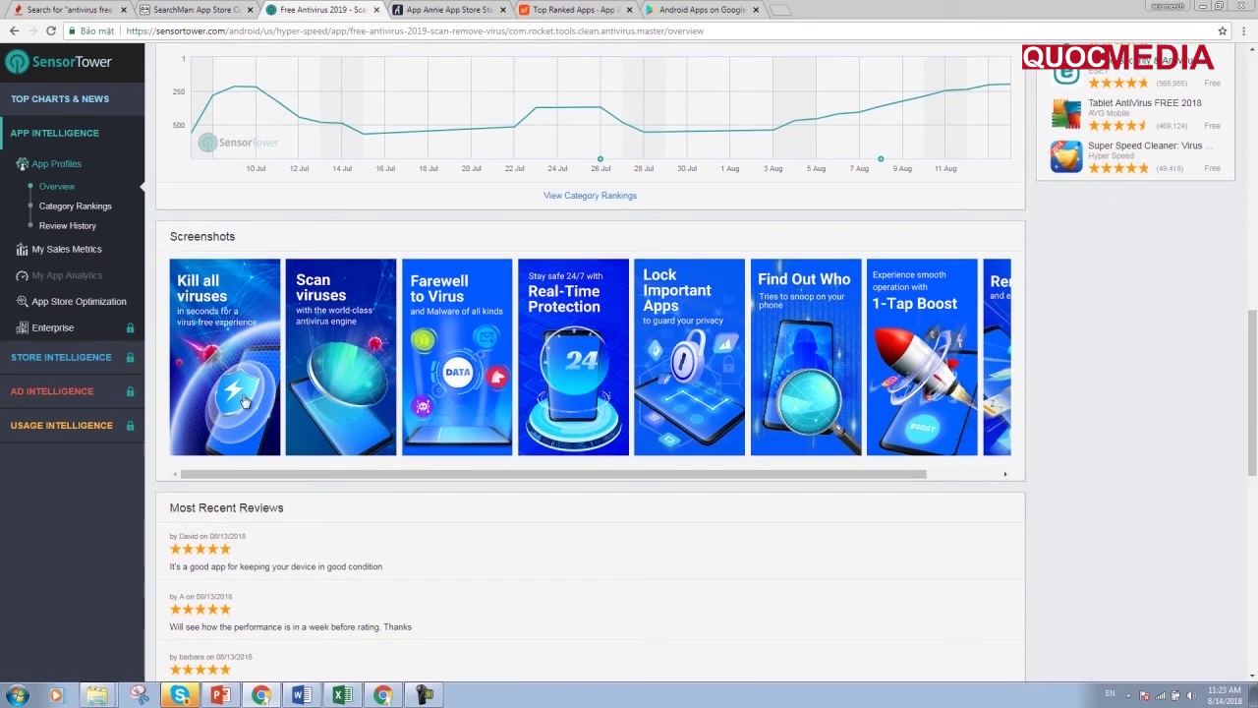
Step: Drag the screenshot carousel back and forth to view every Free Antivirus 2019 image
mouse_move(887, 475)
left_mouse_down()
mouse_move(937, 486)
mouse_move(806, 491)
left_mouse_up()
left_click_drag(384, 478, 521, 483)
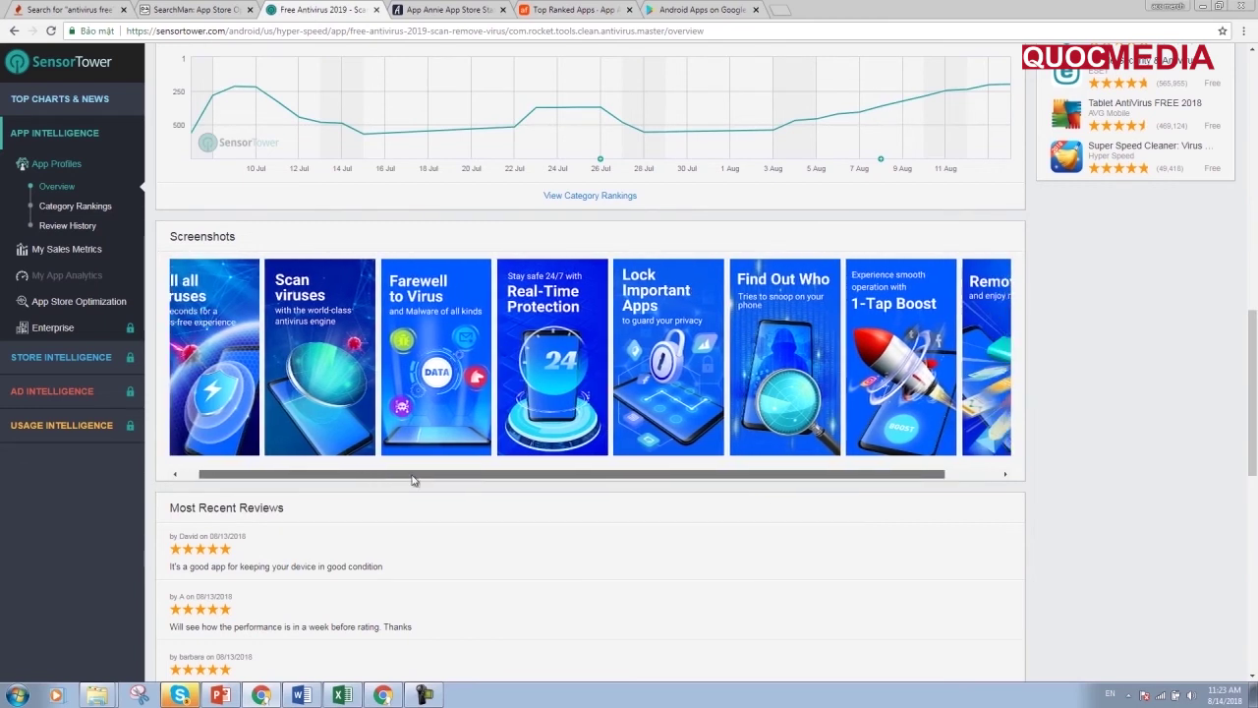
left_click_drag(502, 482, 360, 480)
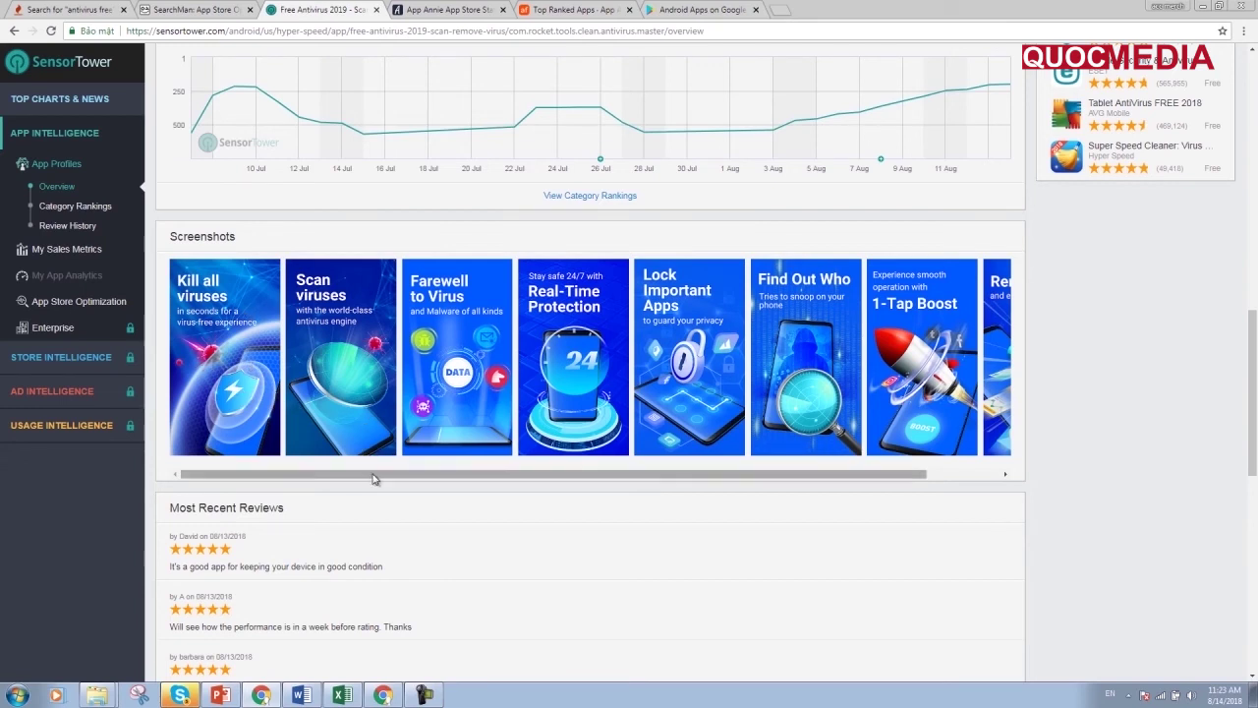
left_click_drag(391, 479, 443, 481)
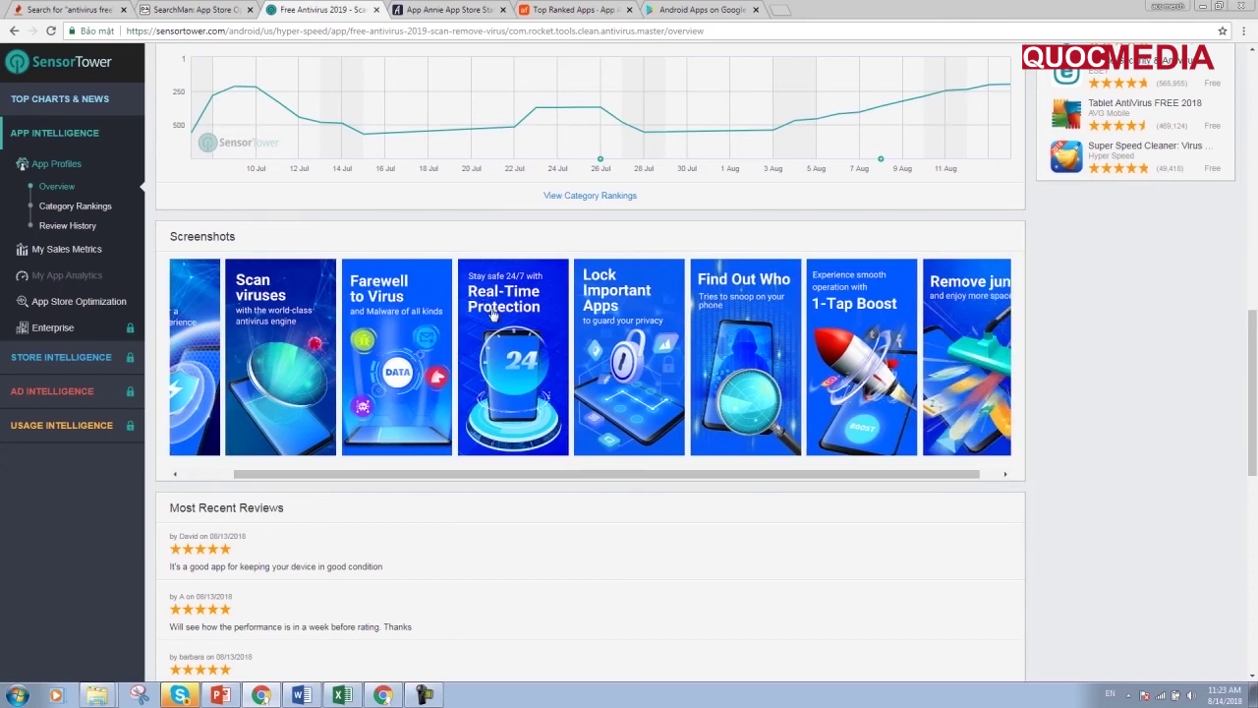
mouse_move(787, 477)
left_mouse_down()
mouse_move(809, 479)
mouse_move(617, 478)
left_mouse_up()
Step: Check the ASO keyword outline slide in PowerPoint, then return to Sensor Tower
scroll(635, 501, "down", 3)
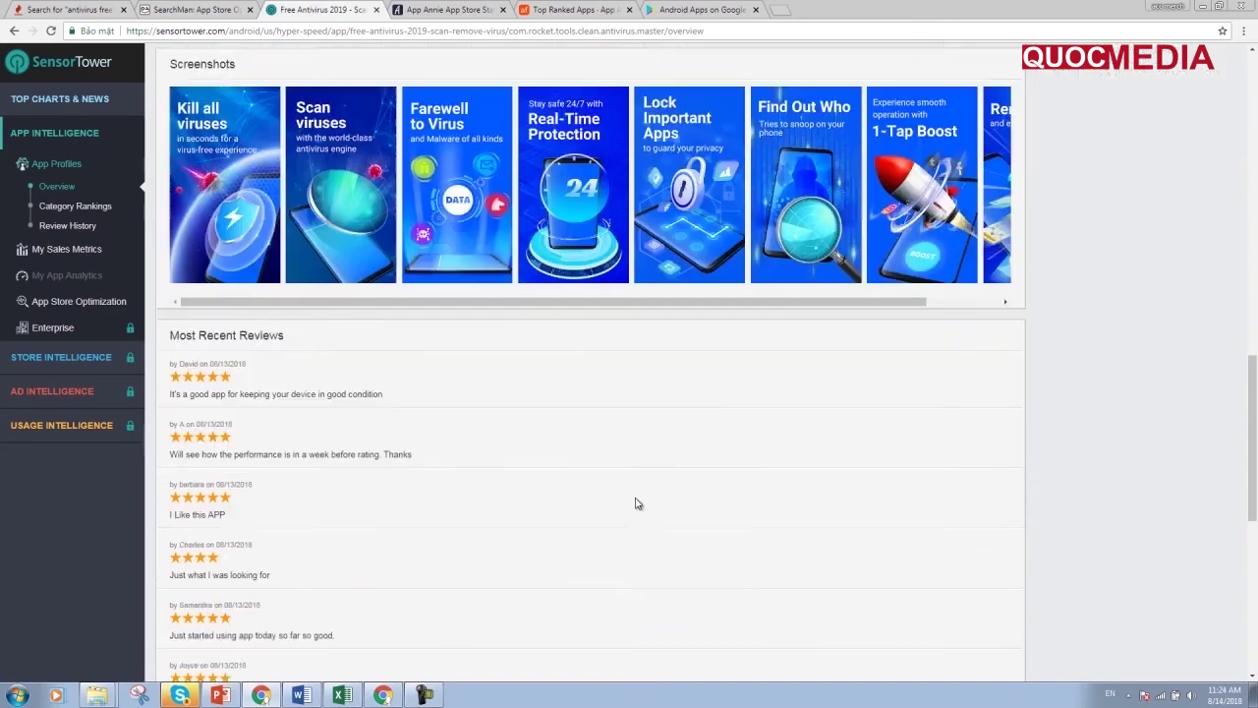
scroll(635, 501, "up", 5)
scroll(635, 502, "up", 4)
scroll(637, 496, "down", 5)
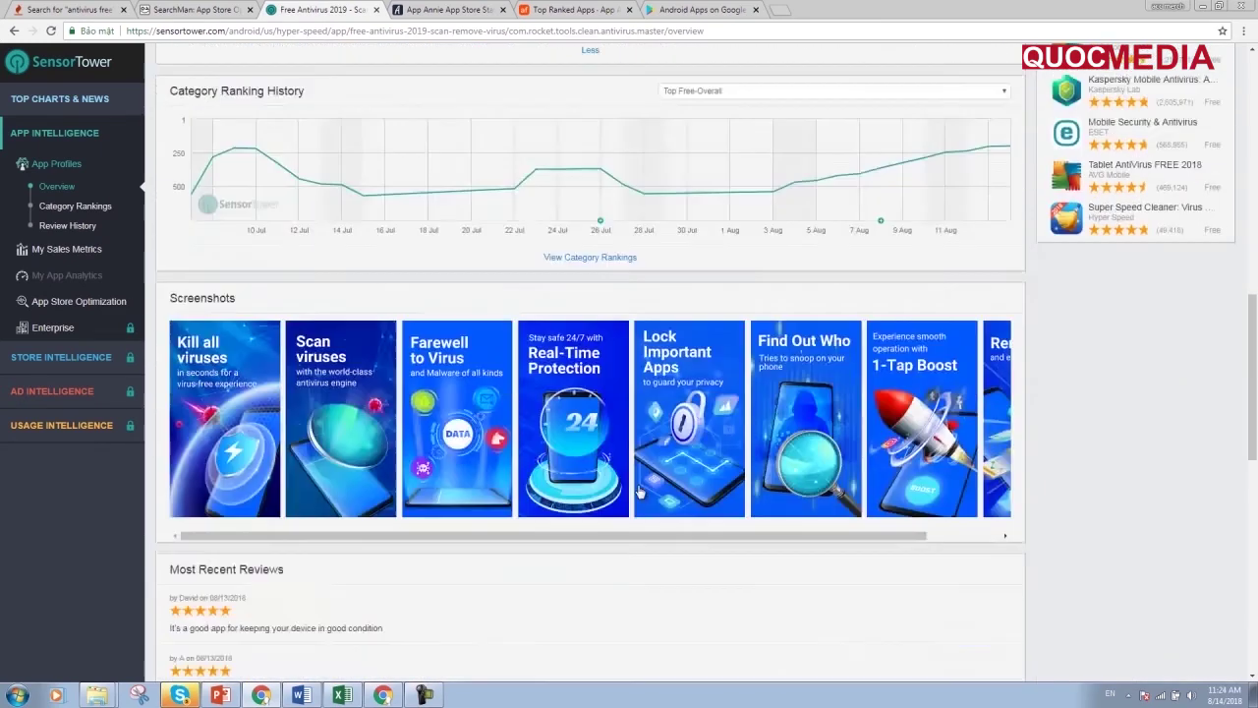
scroll(639, 490, "down", 4)
left_click(222, 694)
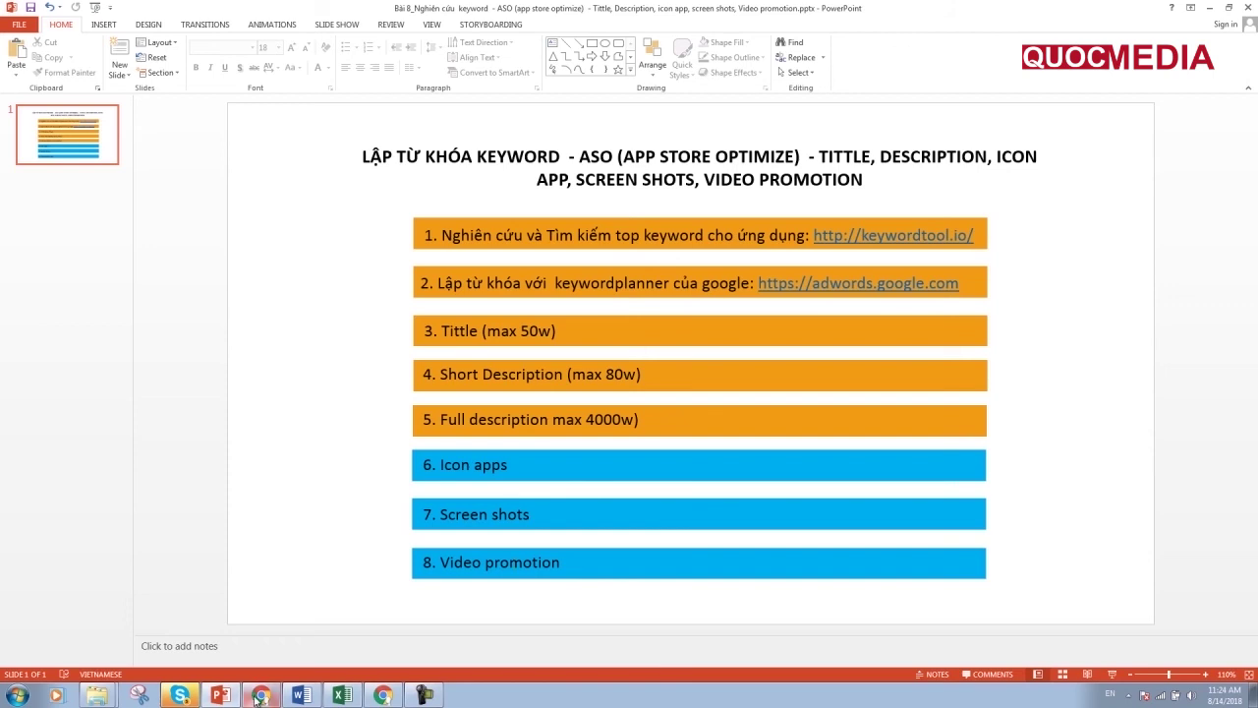
left_click(258, 695)
Step: On the Google Play antivirus app grid, view the Free Antivirus 2019 listing and go back
scroll(560, 531, "down", 3)
scroll(559, 531, "down", 2)
scroll(559, 531, "up", 5)
scroll(559, 531, "up", 3)
scroll(560, 531, "up", 2)
left_click(688, 10)
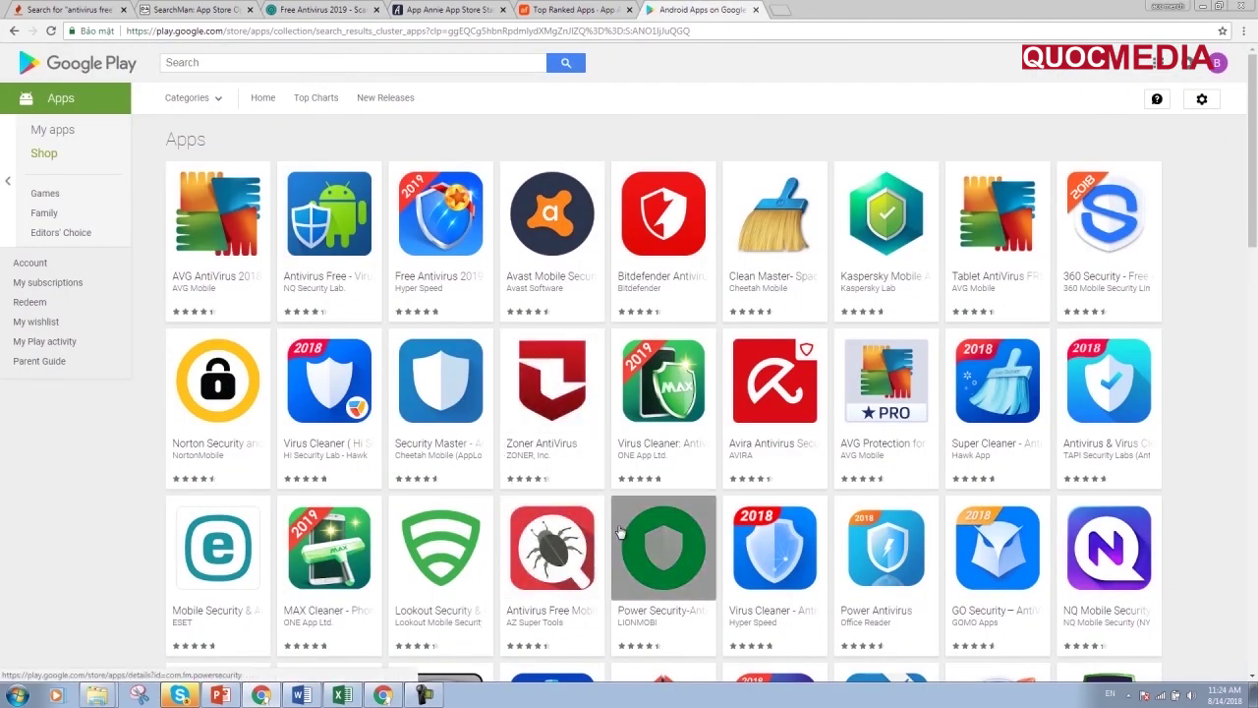
left_click(441, 211)
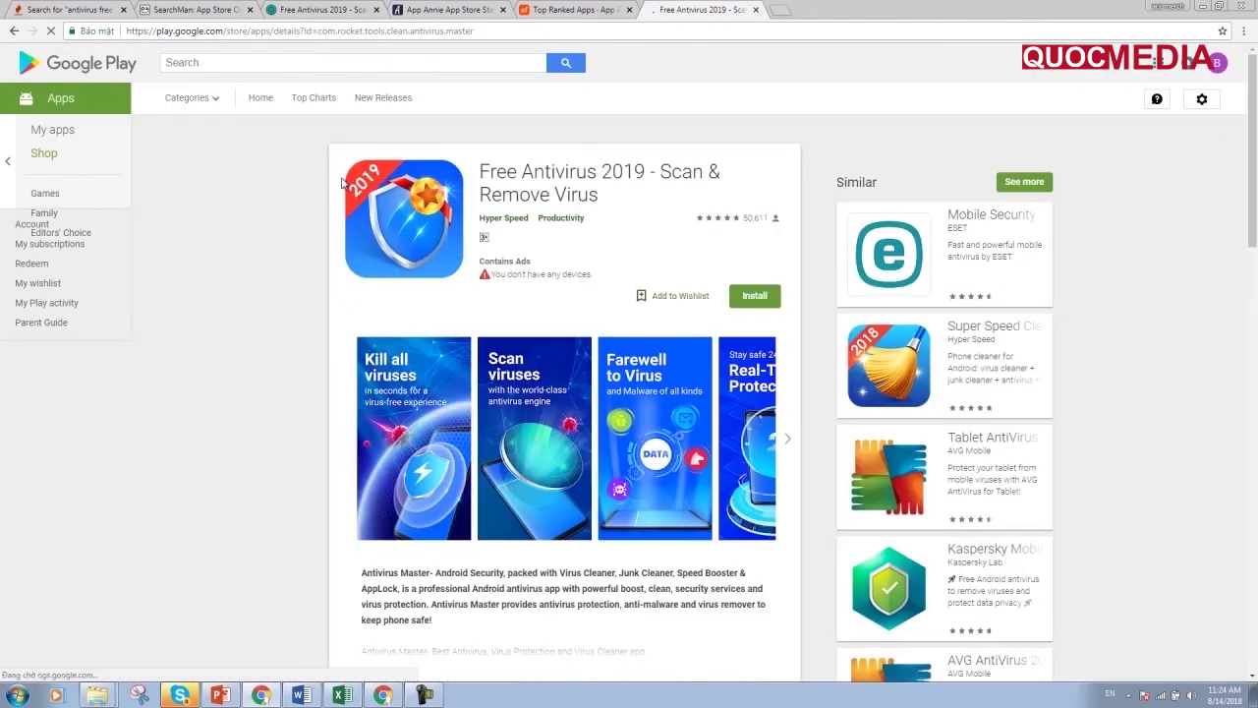
left_click(14, 32)
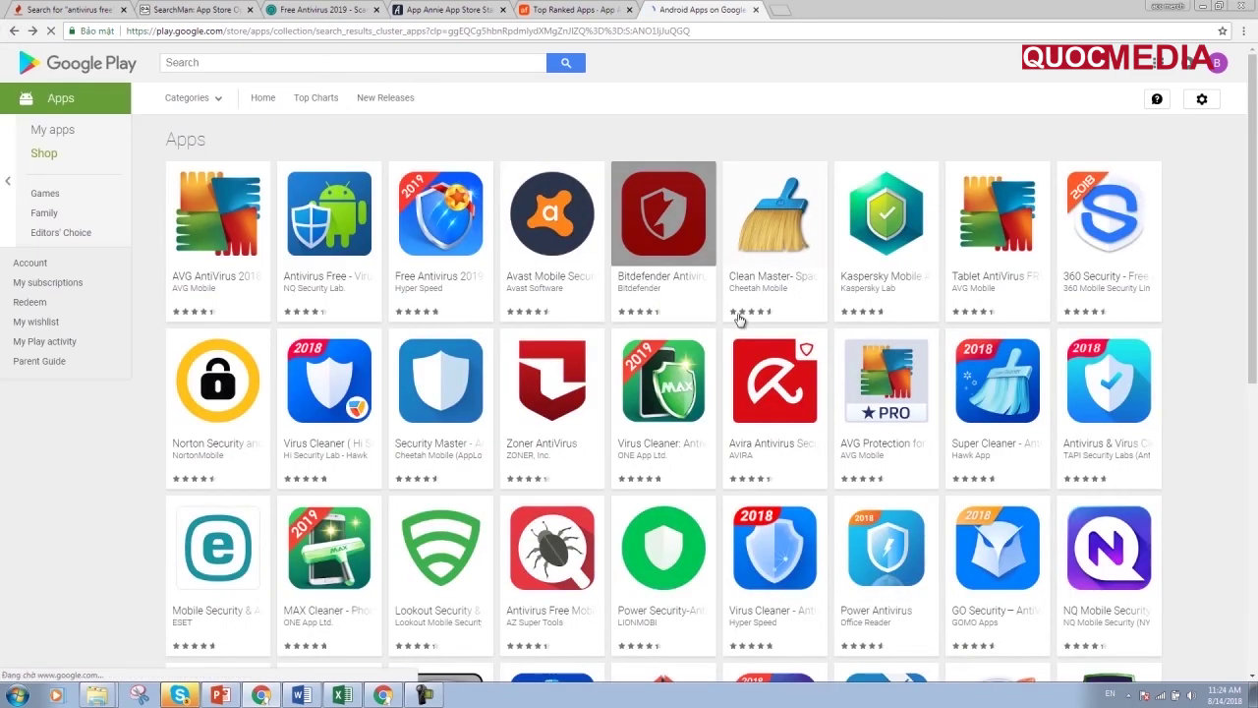
Step: Open the Norton Security and Antivirus listing, then return to the ASO keyword slide
scroll(846, 432, "down", 2)
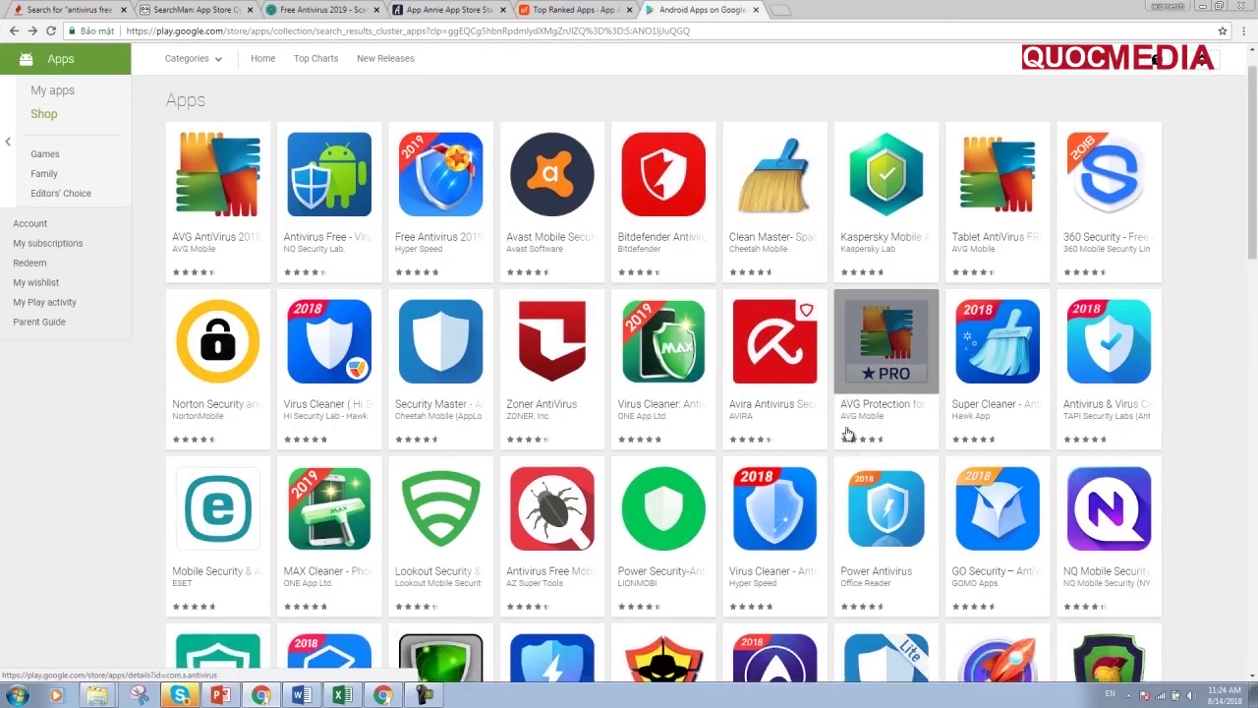
scroll(836, 435, "down", 1)
scroll(777, 413, "up", 2)
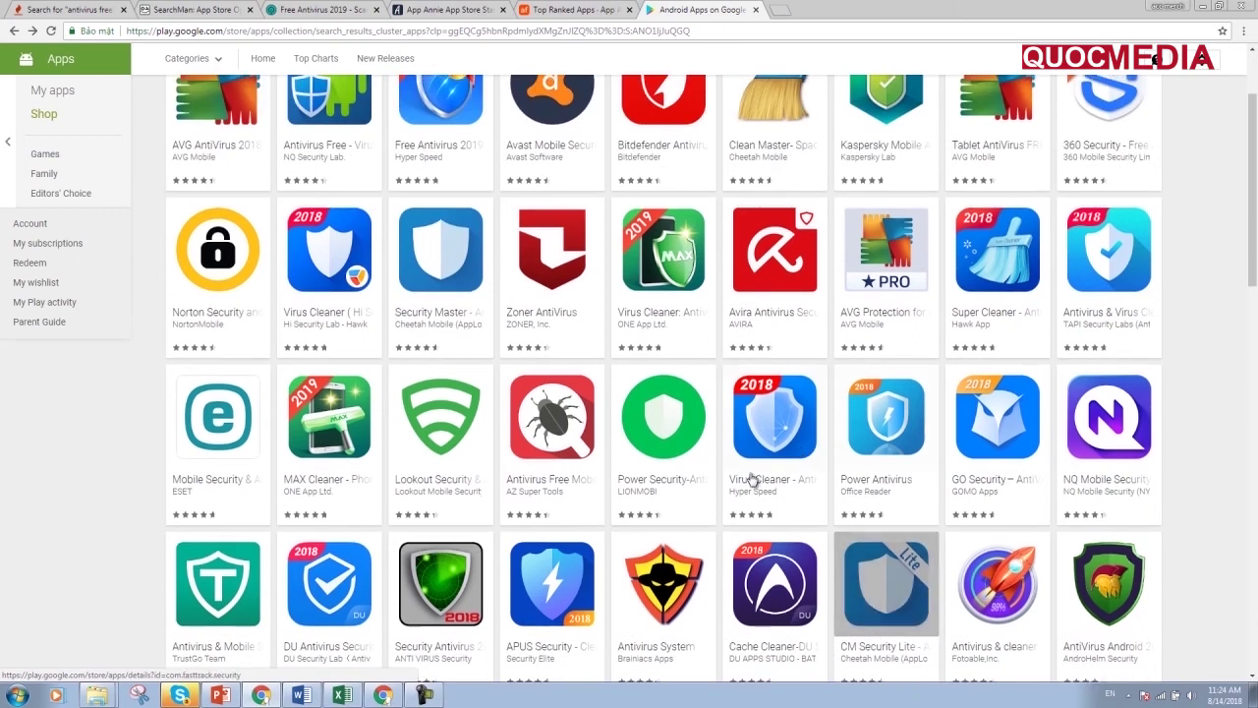
left_click(236, 267)
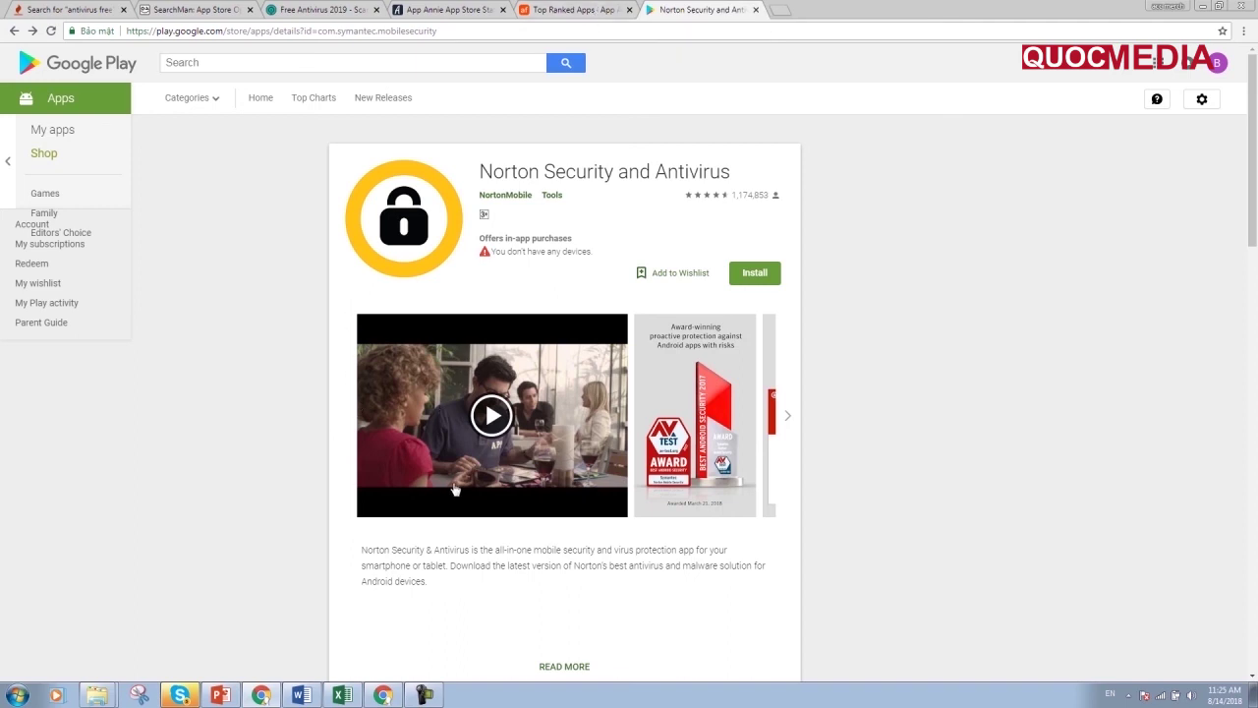
left_click(218, 696)
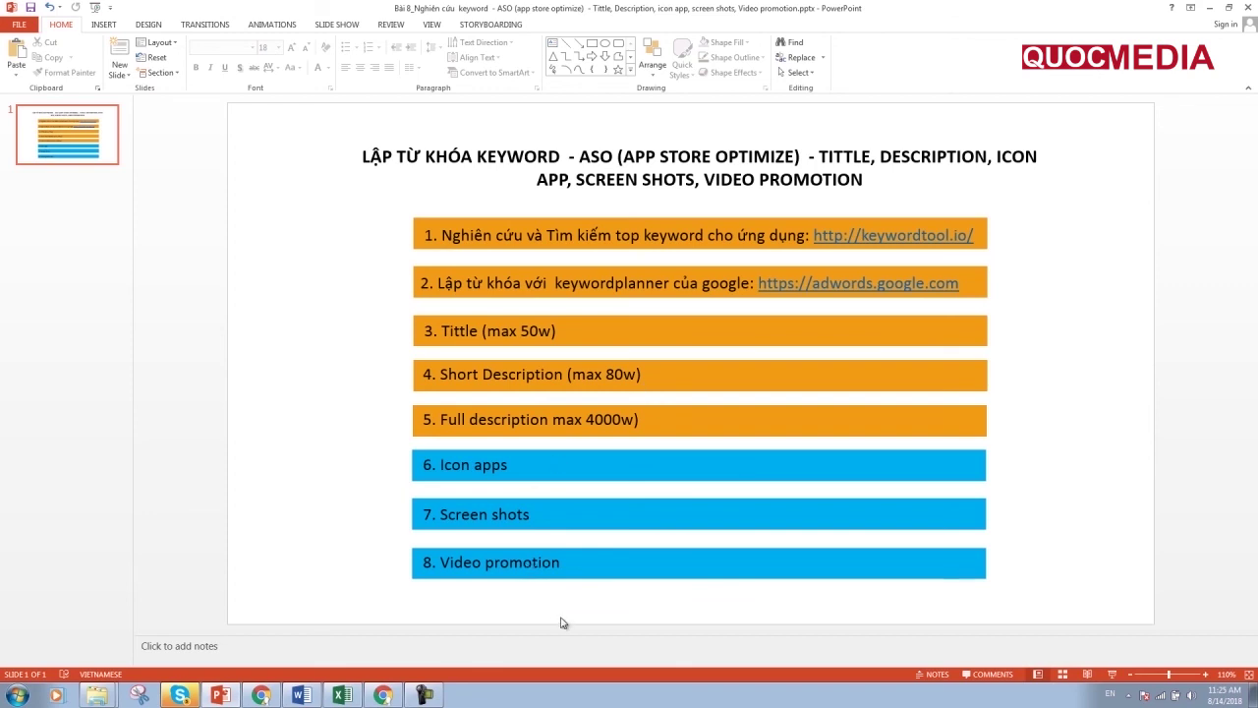
left_click(425, 696)
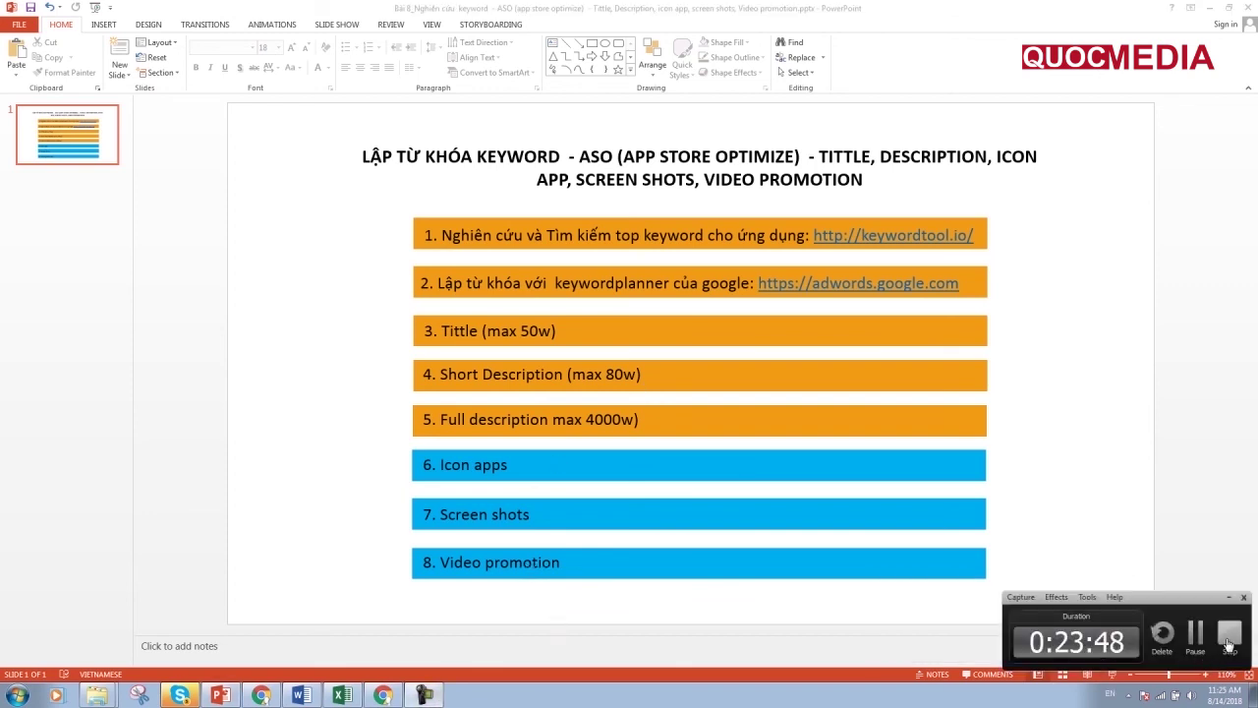